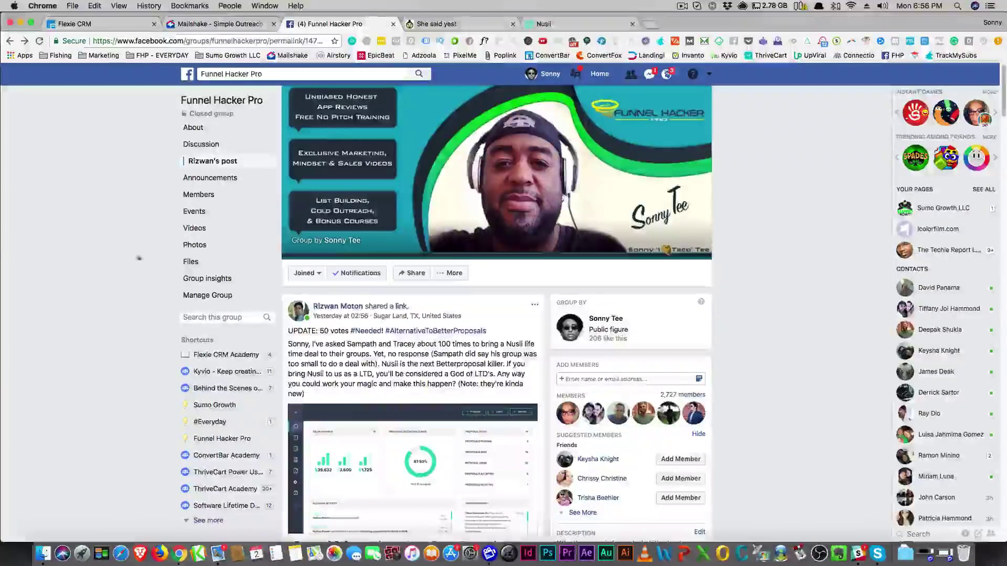
# Step: Browse the dashboard, then look over the Proposals and Clients lists
pyautogui.scroll(-6, 398, 326)
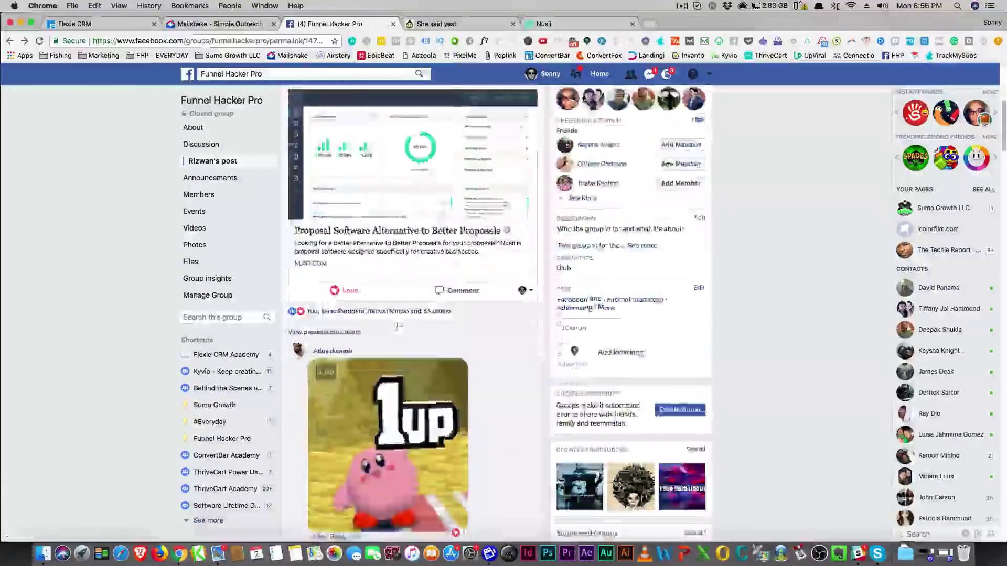
pyautogui.scroll(-15, 398, 326)
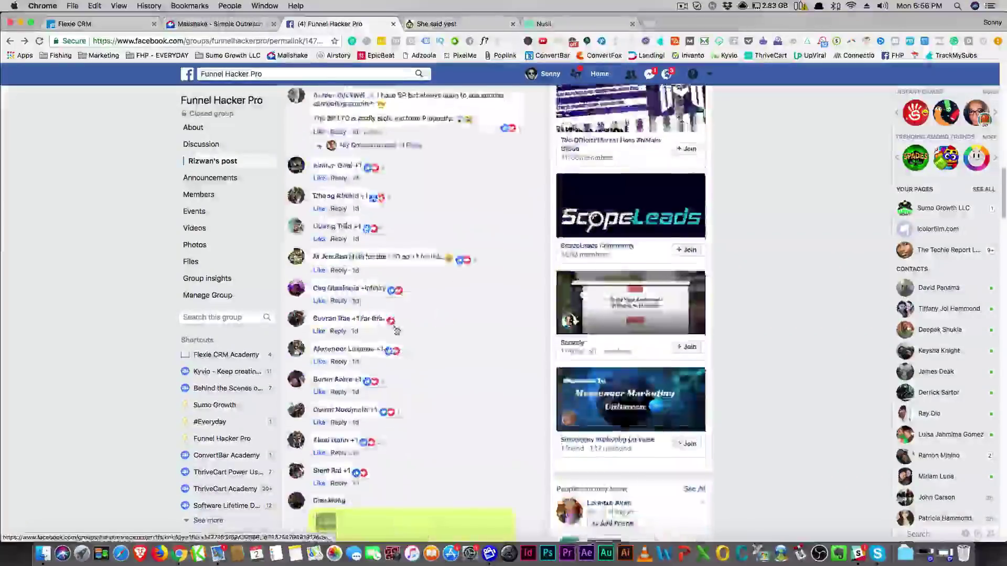
pyautogui.scroll(-15, 397, 331)
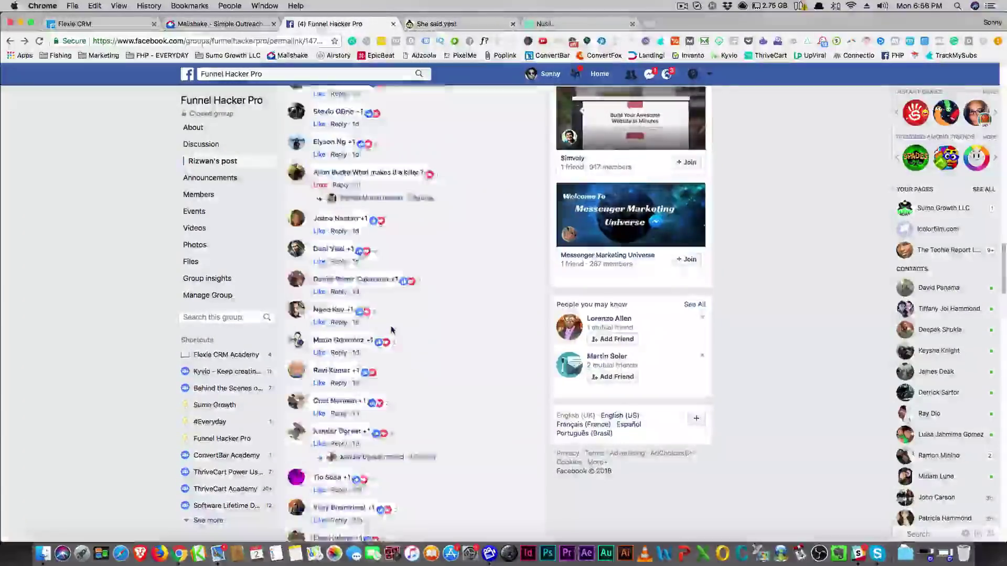
pyautogui.scroll(-10, 391, 330)
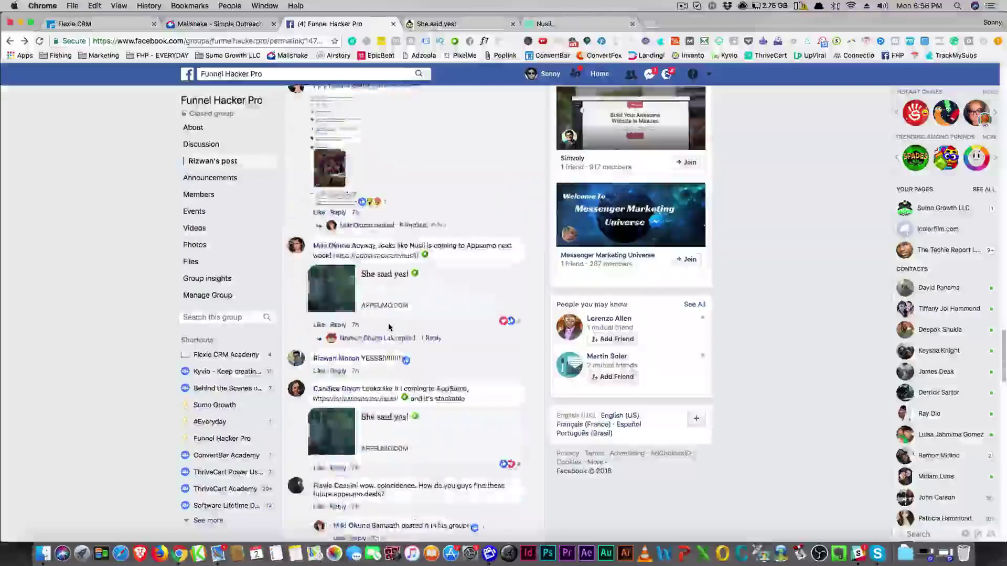
pyautogui.scroll(-5, 388, 327)
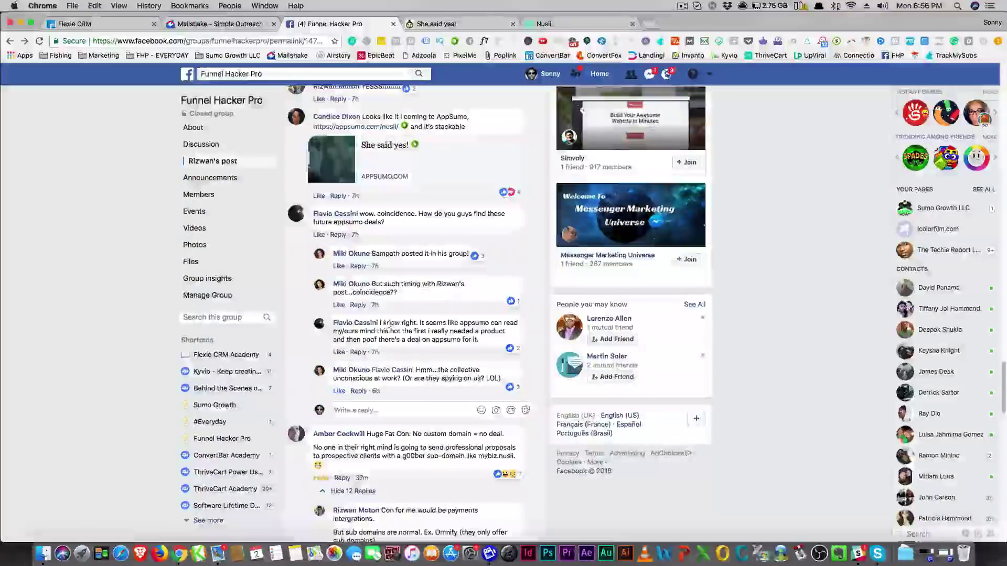
pyautogui.scroll(-5, 388, 325)
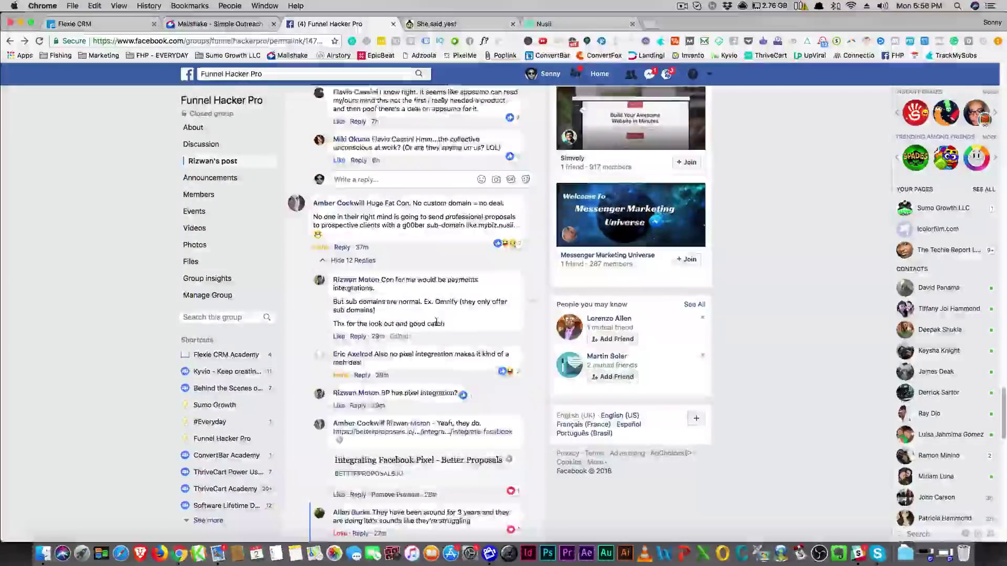
pyautogui.scroll(-8, 436, 321)
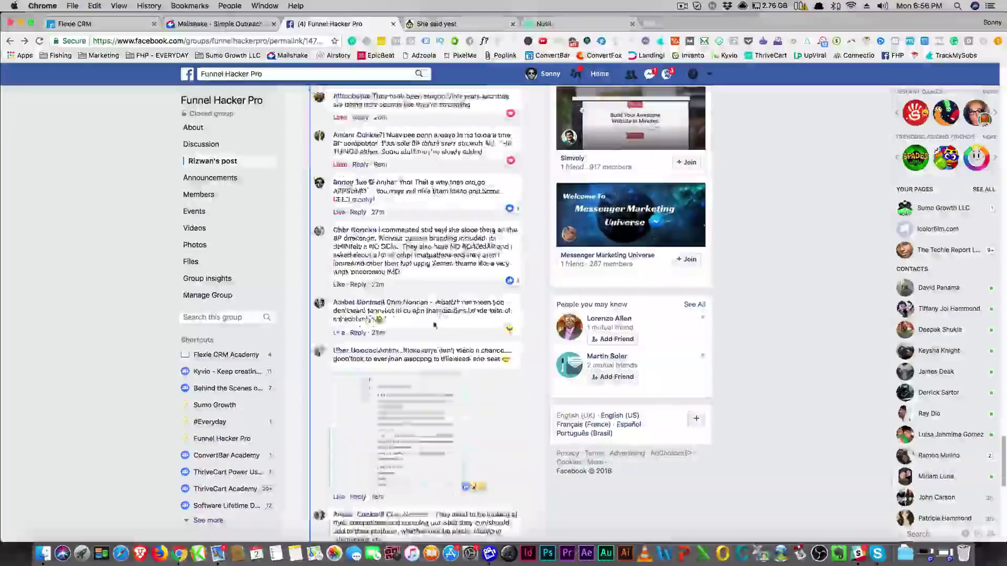
pyautogui.scroll(-10, 435, 325)
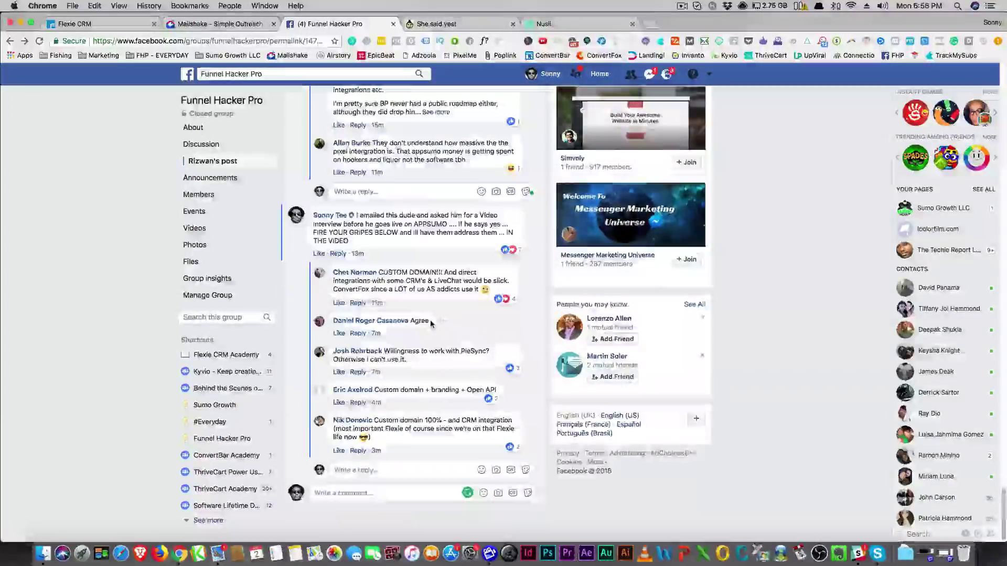
pyautogui.scroll(15, 430, 321)
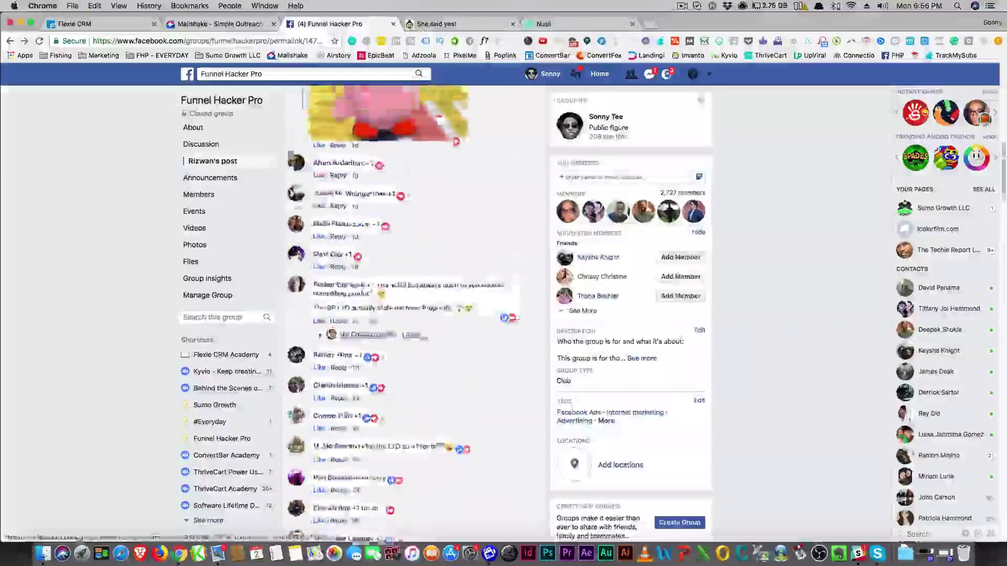
pyautogui.scroll(10, 430, 321)
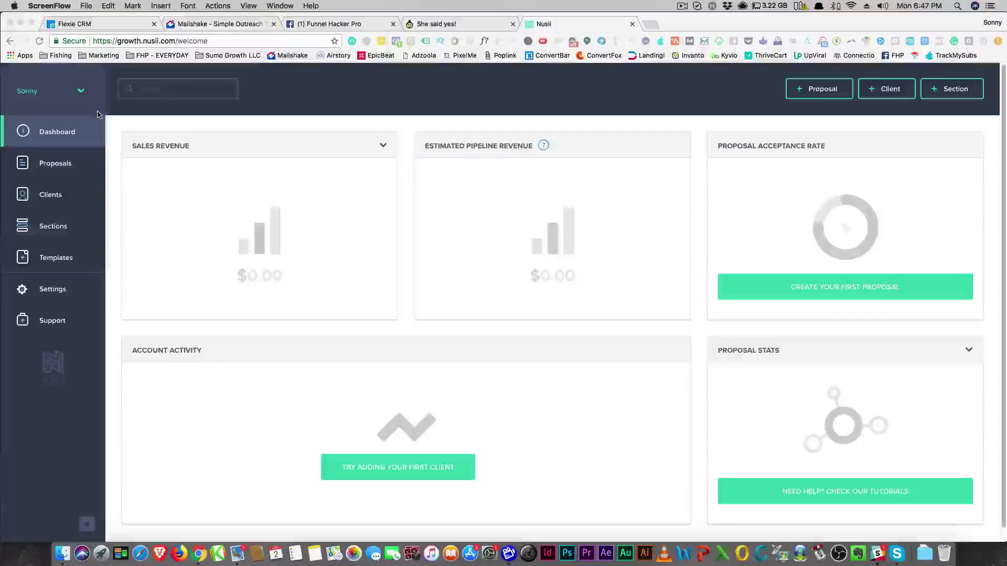
pyautogui.click(57, 166)
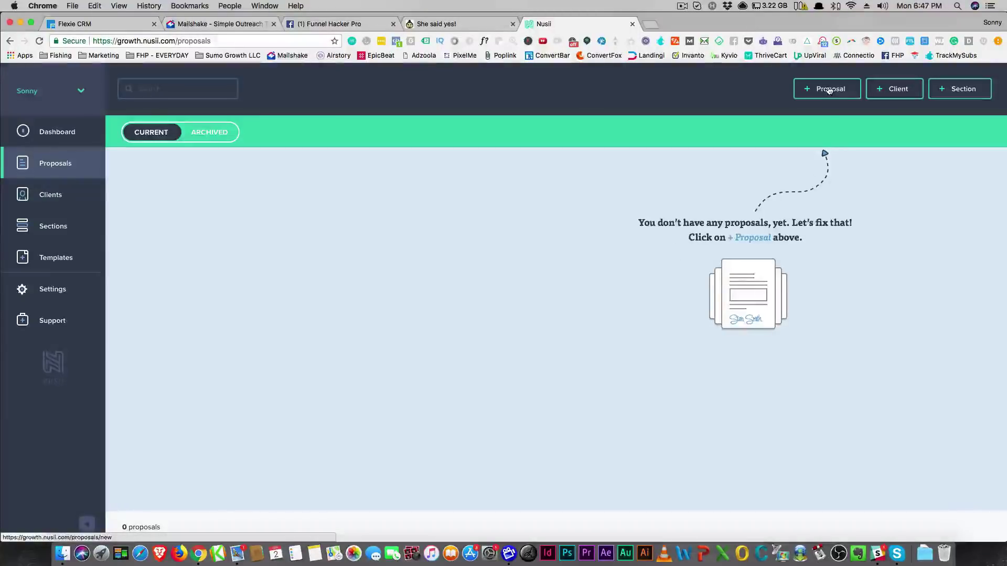
pyautogui.click(53, 197)
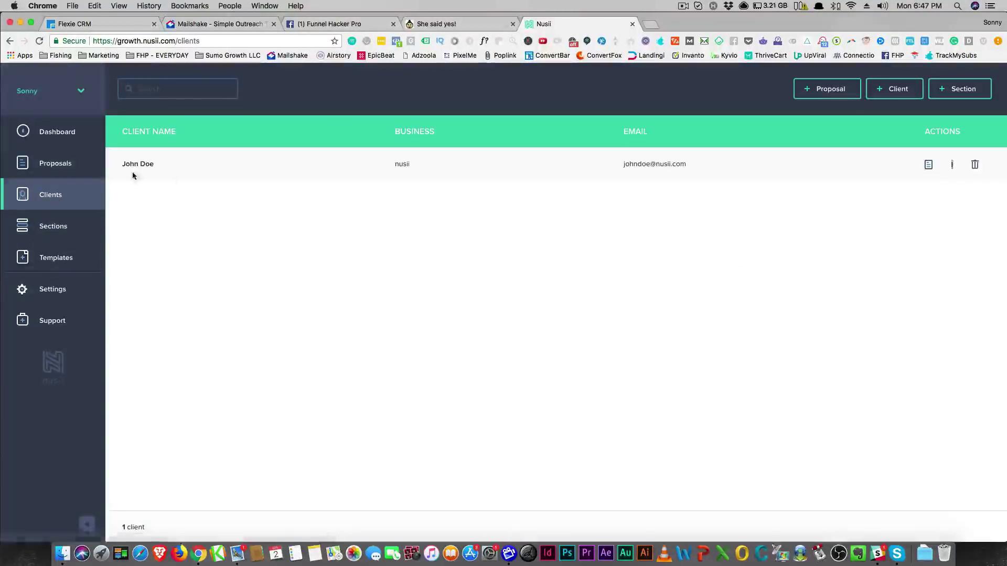
# Step: Start a new proposal for the client, check the Client dropdown, then view saved Sections
pyautogui.click(929, 164)
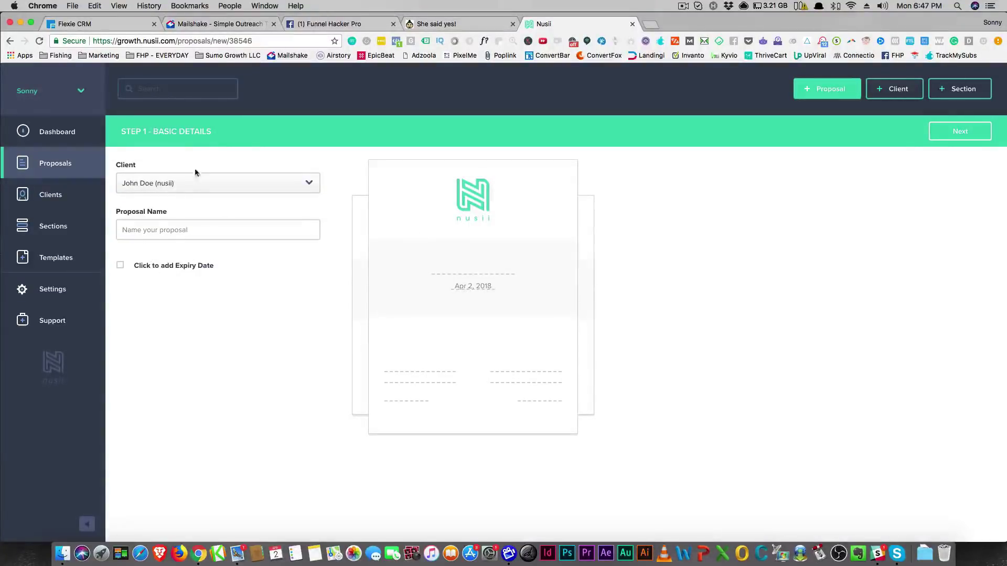
pyautogui.click(199, 184)
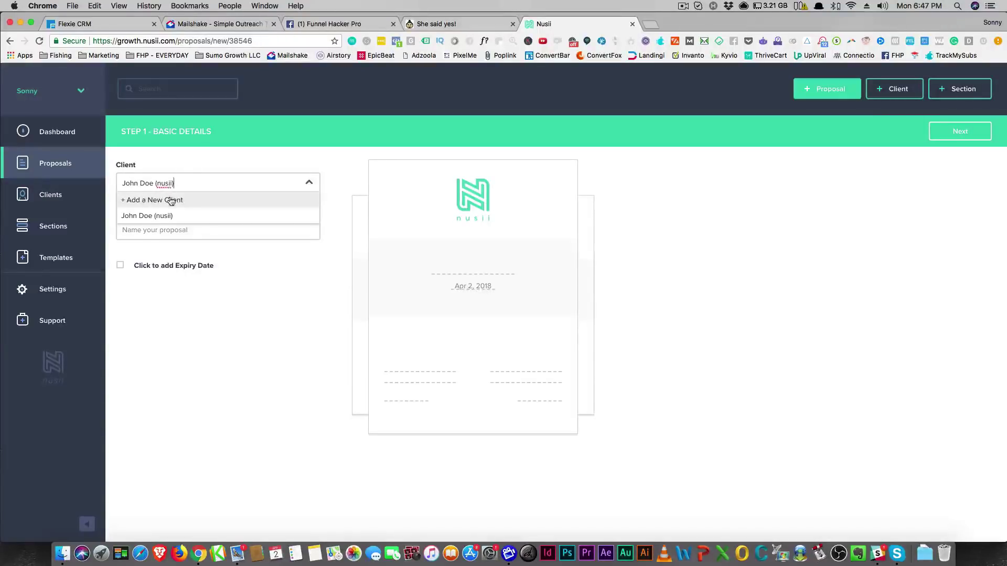
pyautogui.click(208, 160)
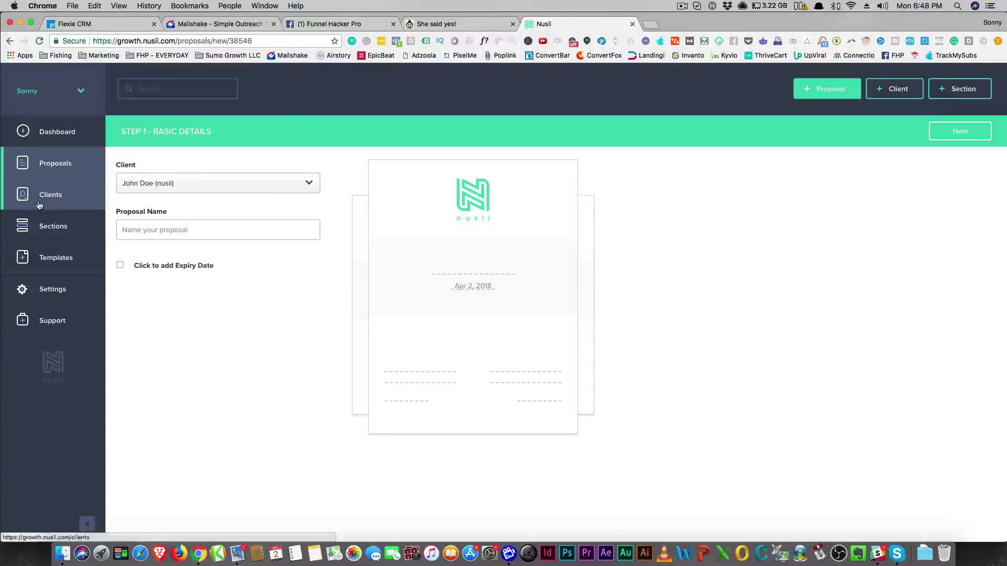
pyautogui.click(50, 227)
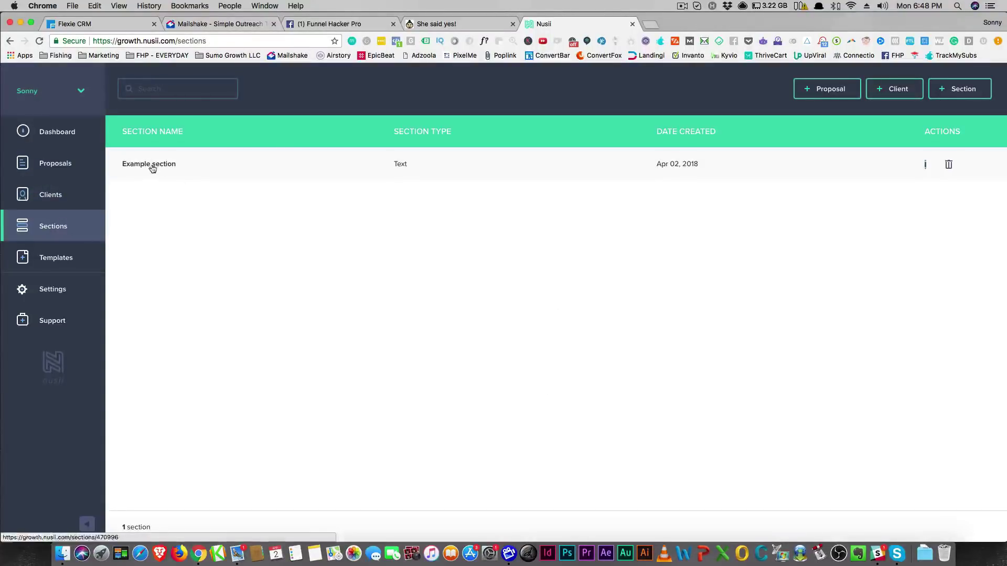
# Step: Open the Example section, then browse the My Templates gallery
pyautogui.click(135, 163)
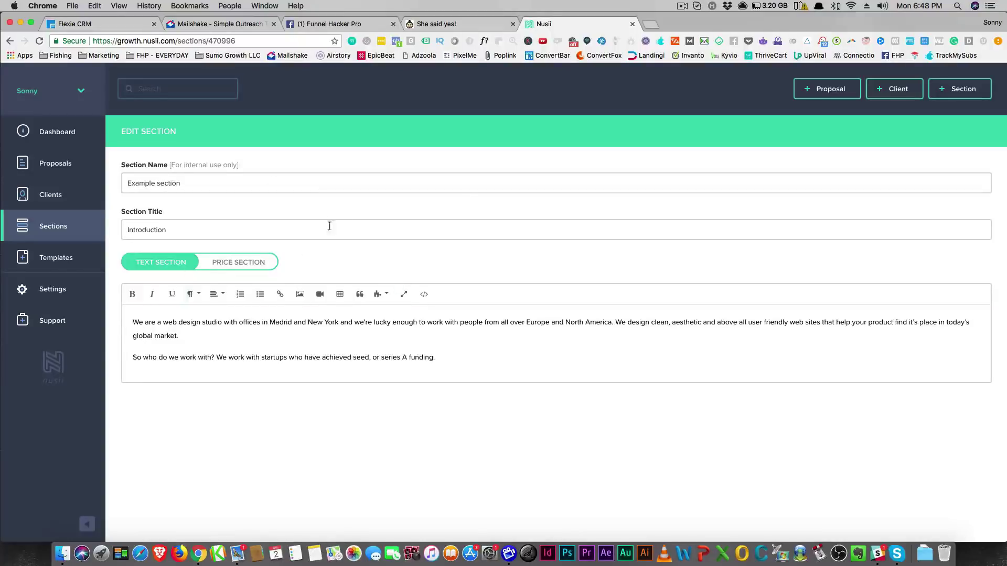
pyautogui.click(65, 259)
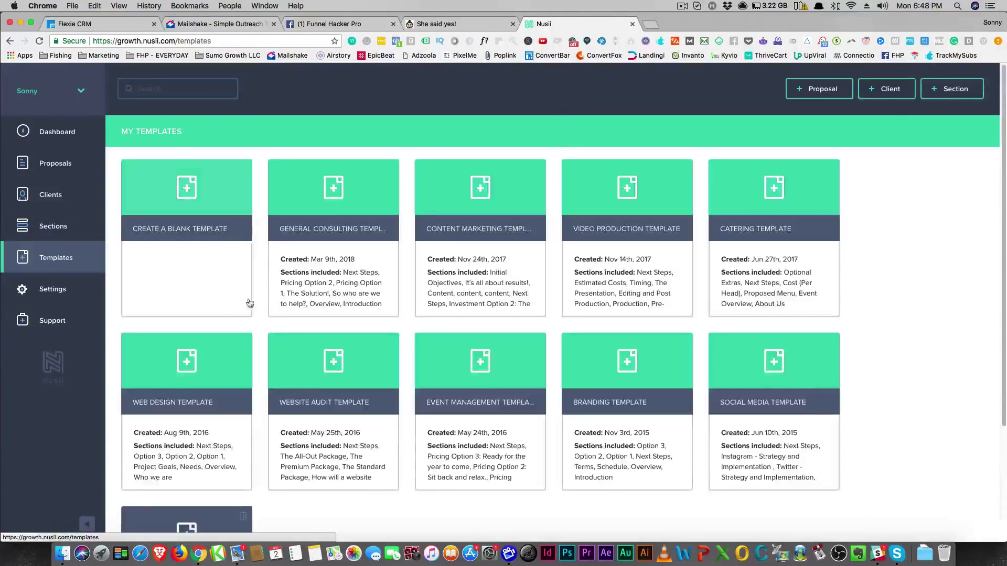
pyautogui.scroll(-3, 399, 307)
pyautogui.scroll(3, 399, 307)
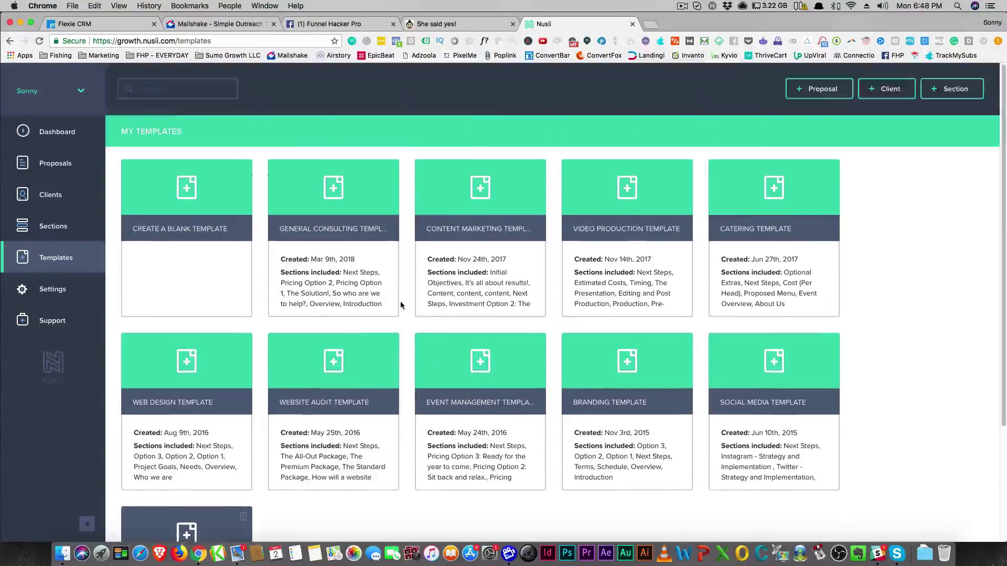
# Step: Clone the General Consulting template, scroll through its sections, and go back to the gallery
pyautogui.click(335, 270)
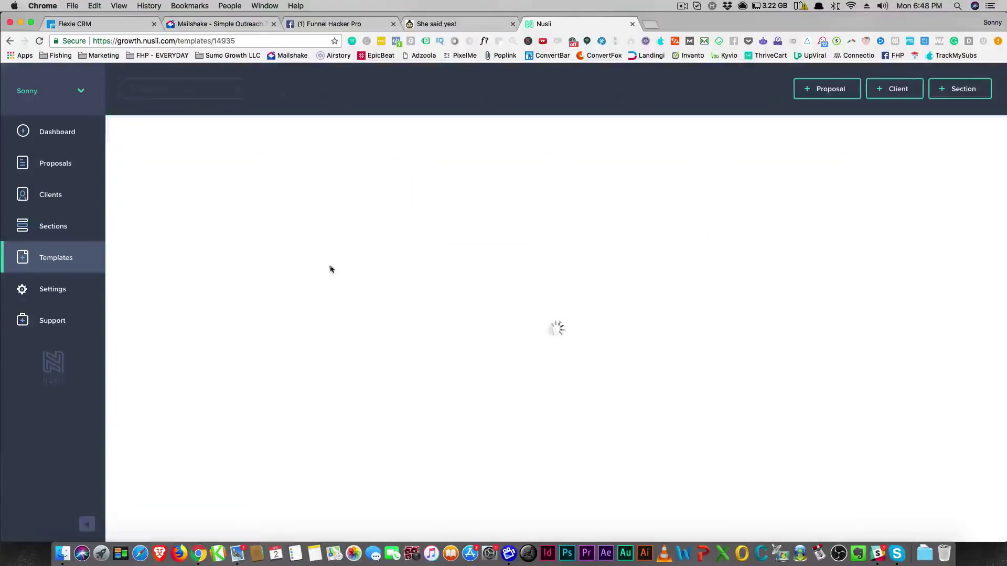
pyautogui.scroll(-10, 245, 324)
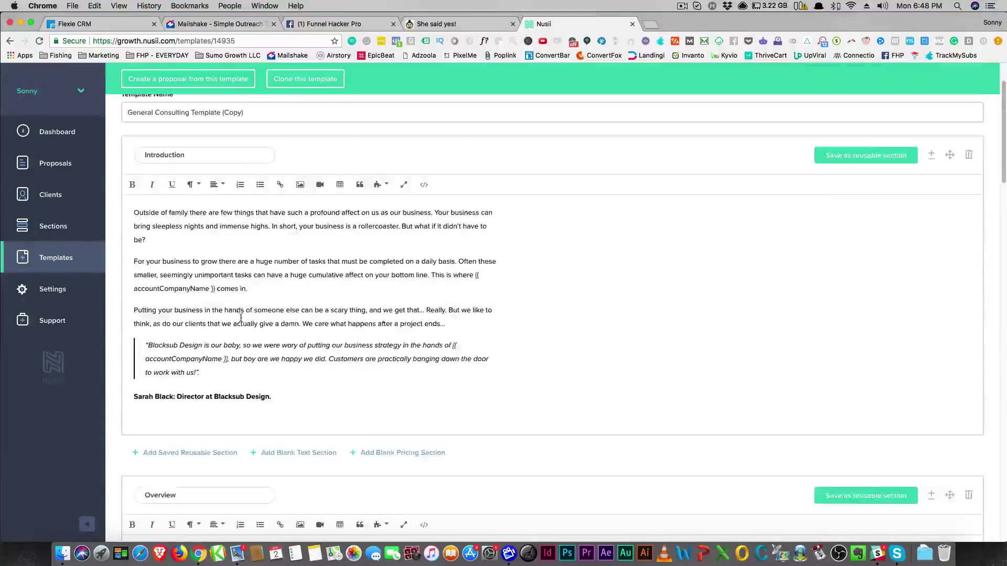
pyautogui.scroll(-20, 245, 323)
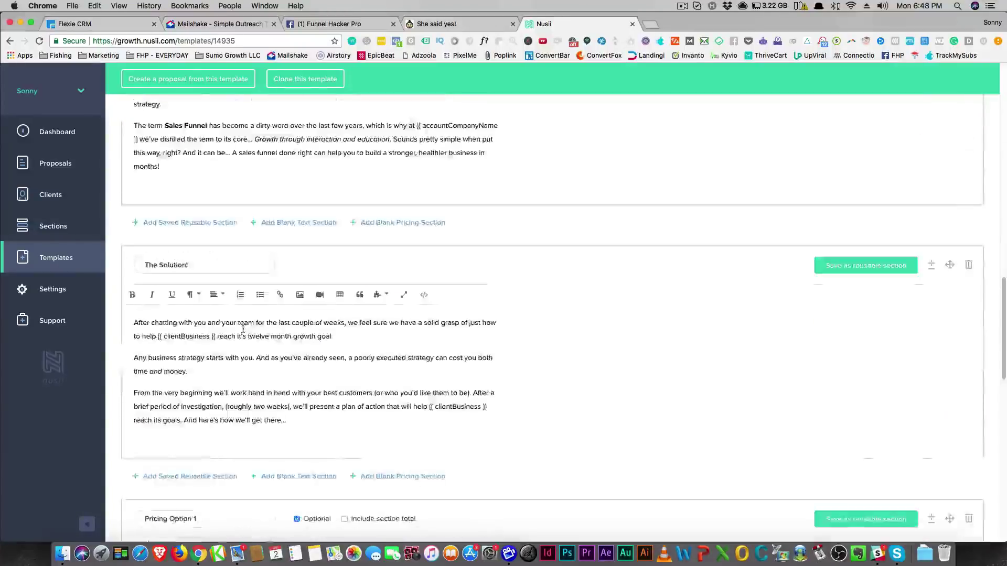
pyautogui.scroll(-15, 243, 329)
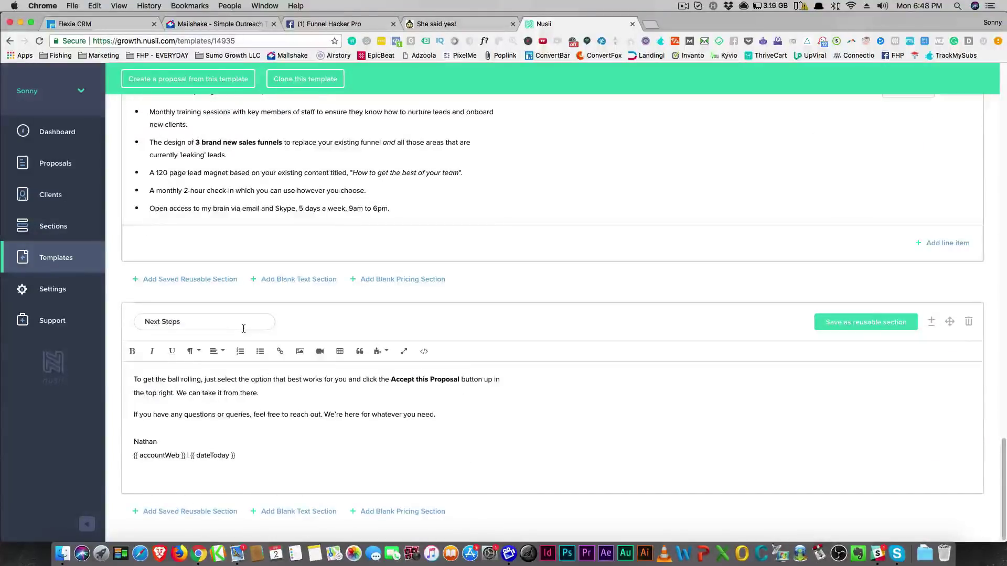
pyautogui.scroll(10, 243, 325)
pyautogui.scroll(20, 244, 325)
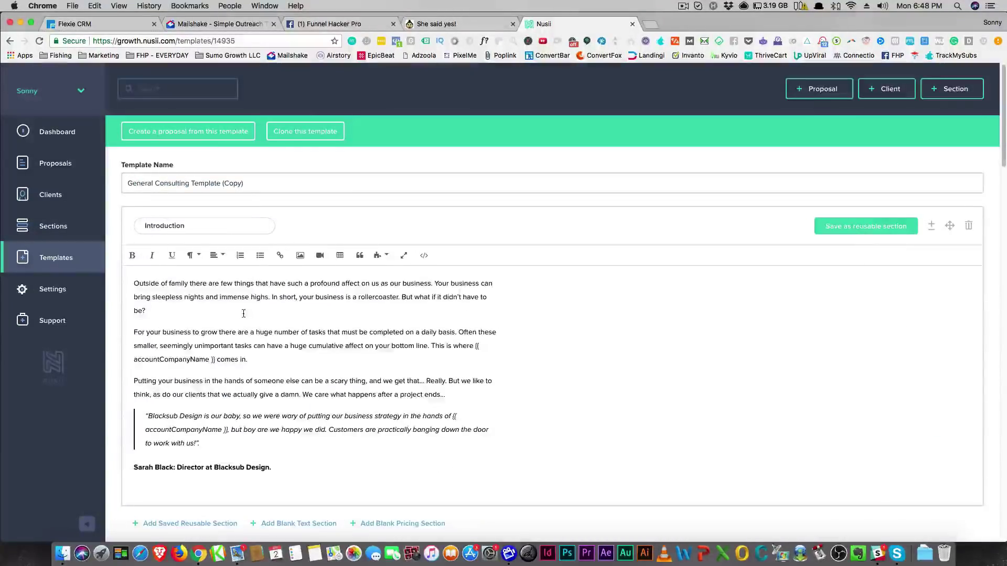
pyautogui.click(10, 42)
pyautogui.scroll(-2, 597, 324)
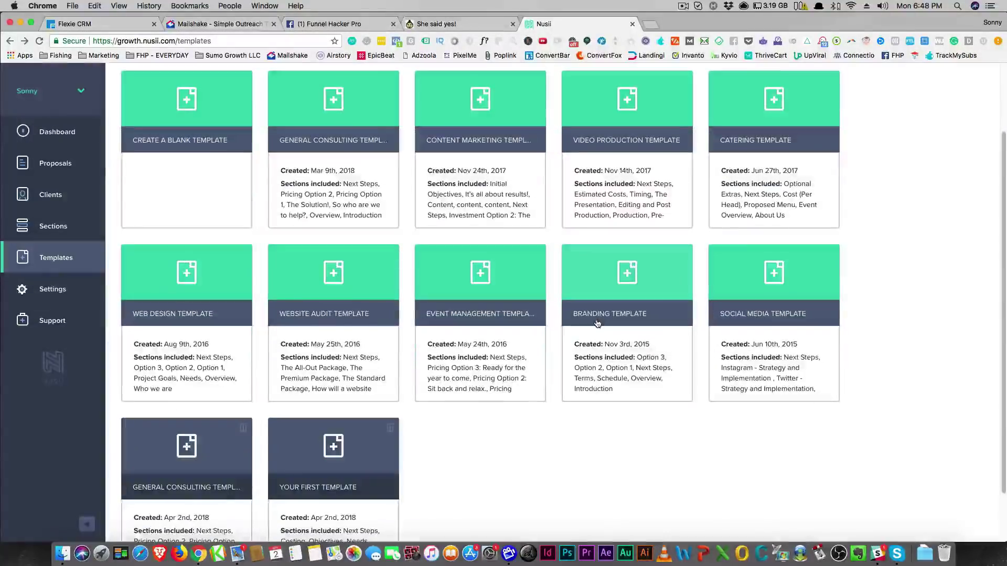
pyautogui.scroll(2, 356, 378)
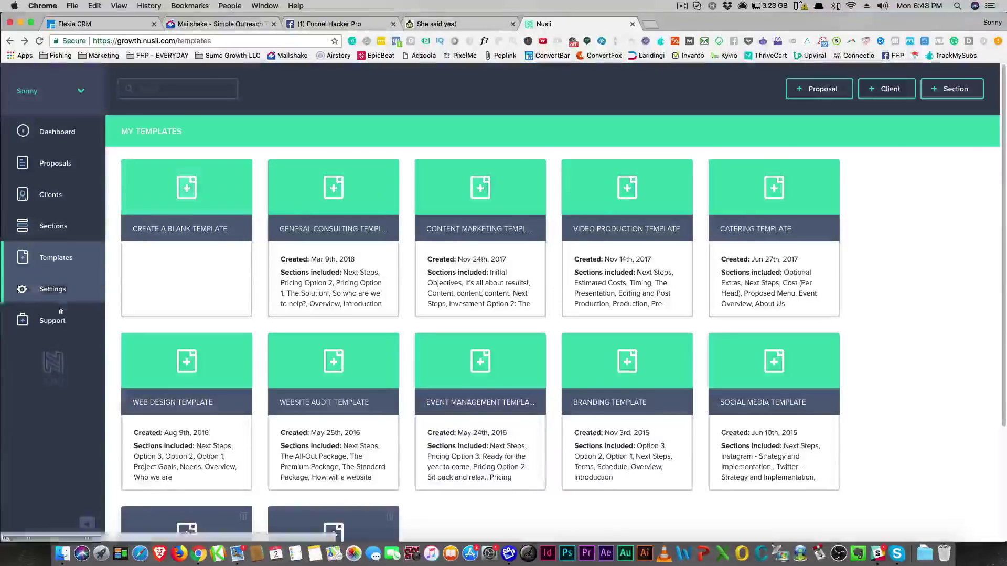
# Step: Open account Settings and view the General Settings and Notifications pages
pyautogui.click(102, 301)
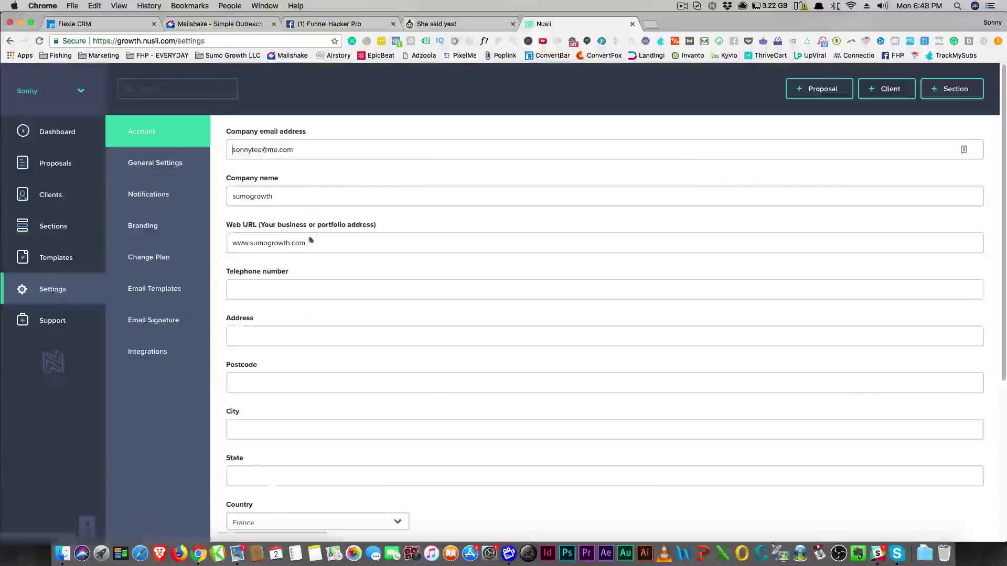
pyautogui.scroll(-1, 328, 220)
pyautogui.scroll(-5, 336, 227)
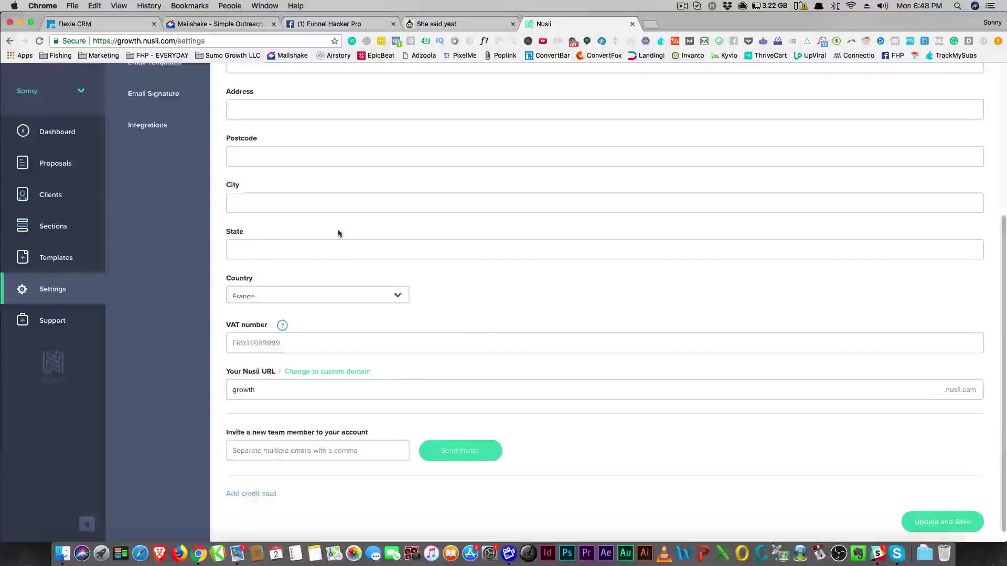
pyautogui.scroll(5, 337, 247)
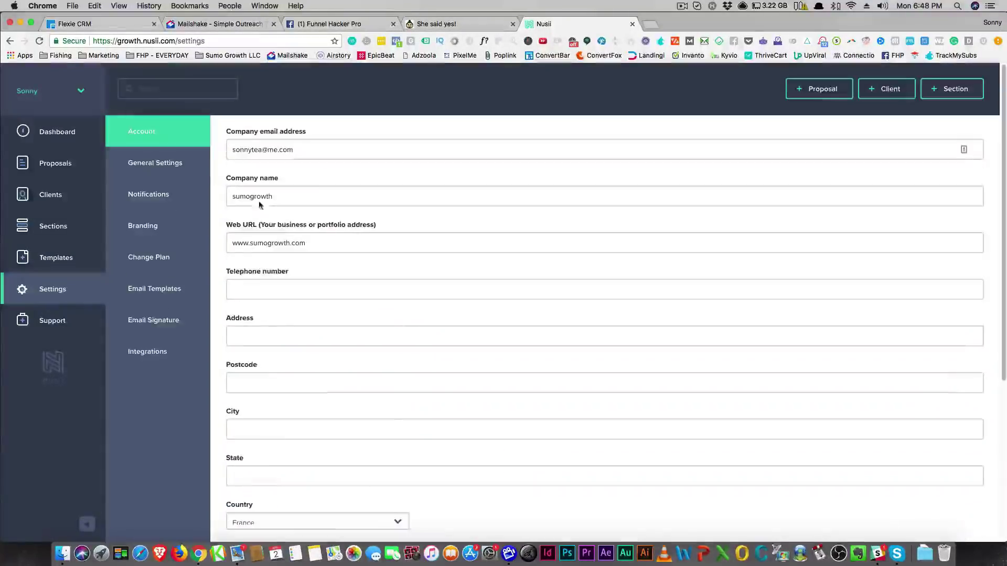
pyautogui.click(159, 172)
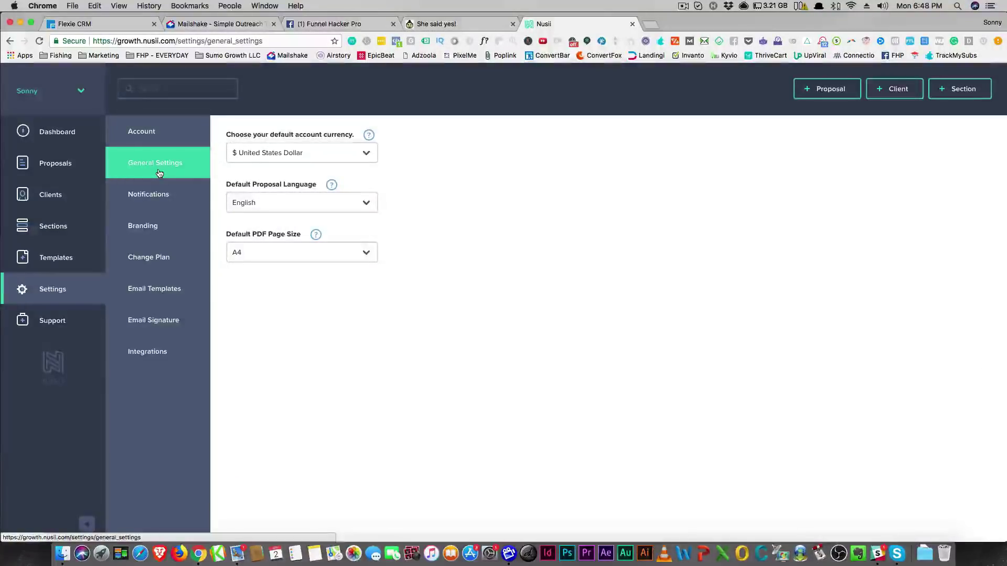
pyautogui.click(152, 201)
# Step: Scroll through the Branding settings, then view the Change Plan tier options
pyautogui.click(147, 231)
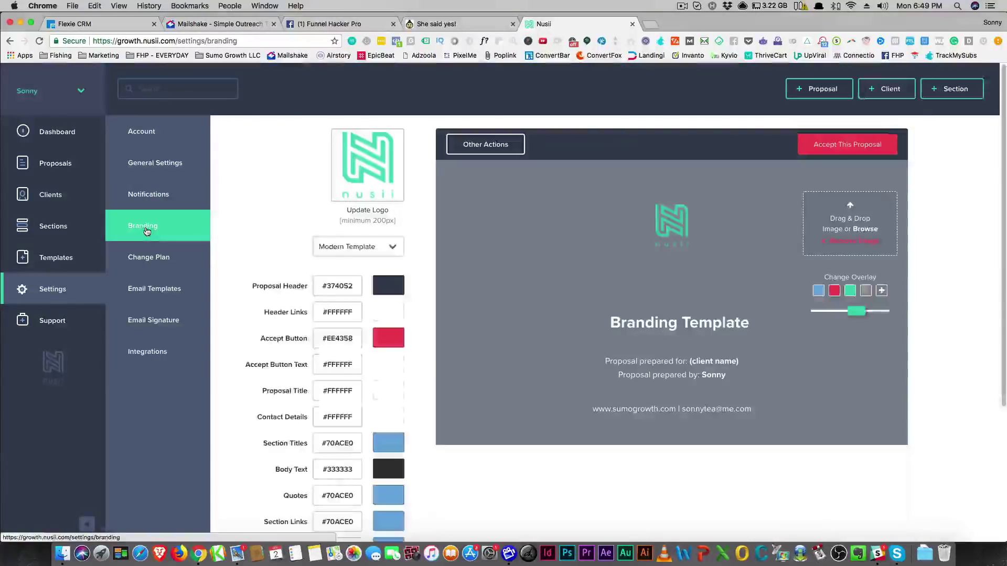
pyautogui.scroll(-1, 419, 344)
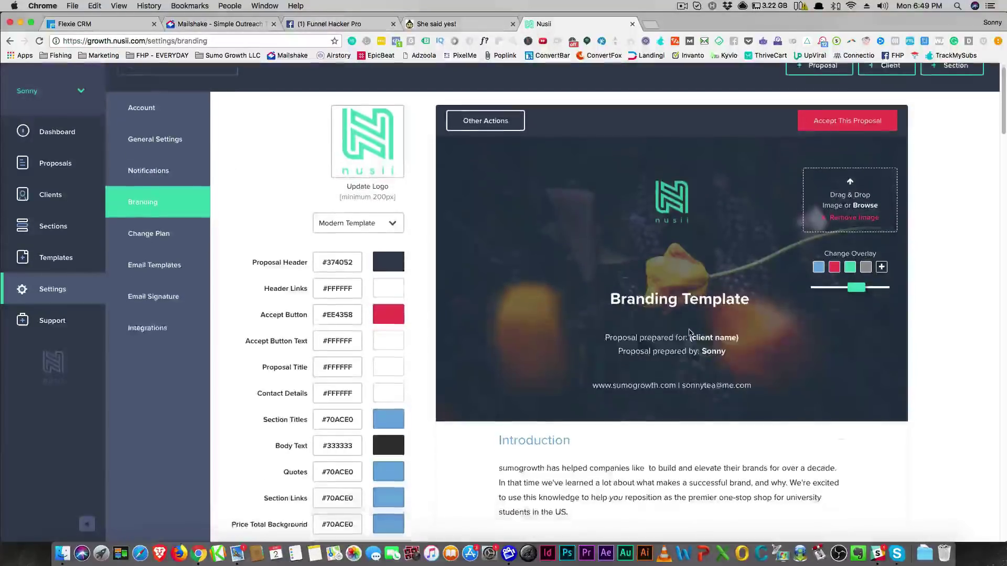
pyautogui.scroll(-3, 420, 344)
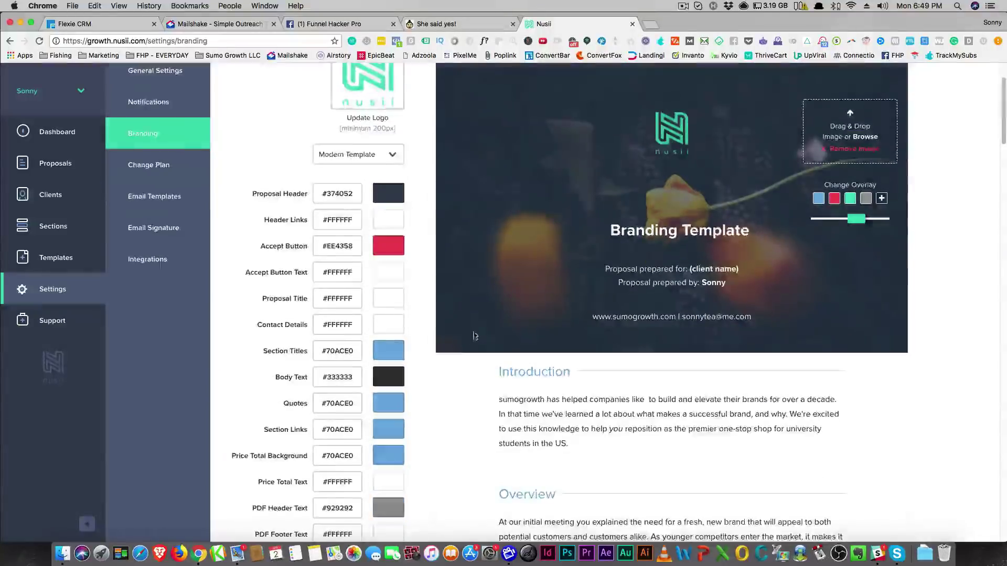
pyautogui.scroll(4, 420, 344)
pyautogui.scroll(-10, 487, 324)
pyautogui.scroll(10, 487, 326)
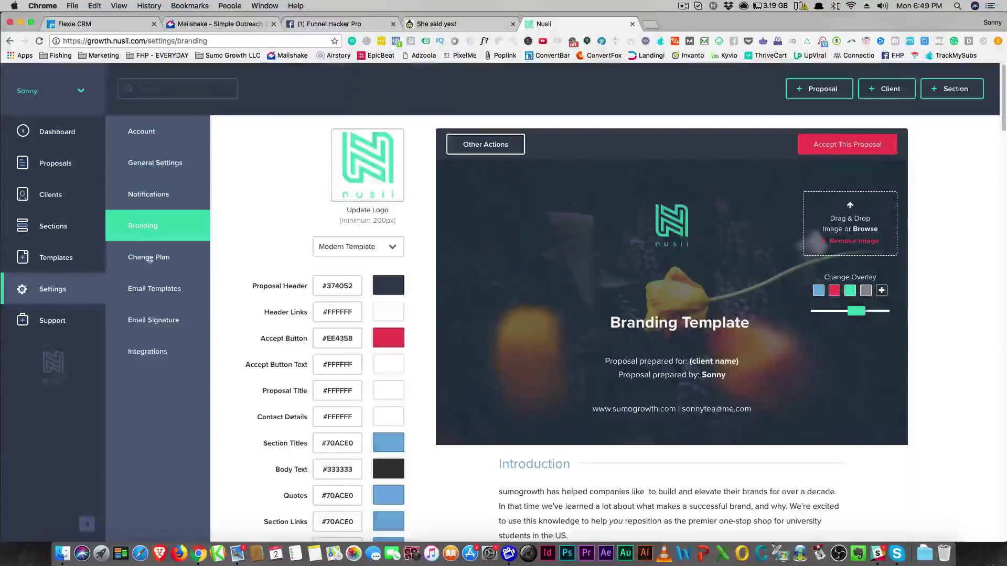
pyautogui.click(127, 266)
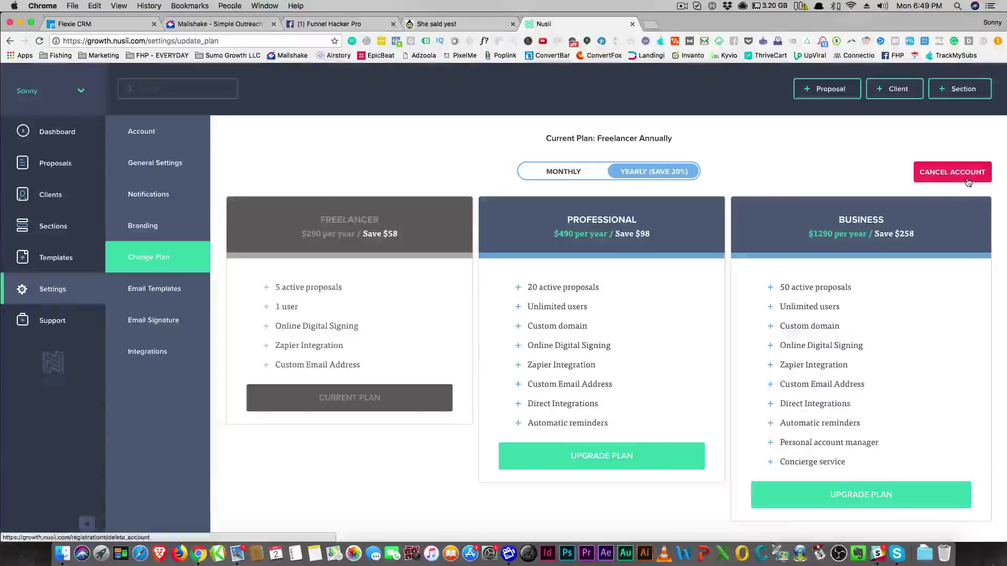
# Step: View the Email Templates, Email Signature and Integrations settings pages
pyautogui.click(171, 299)
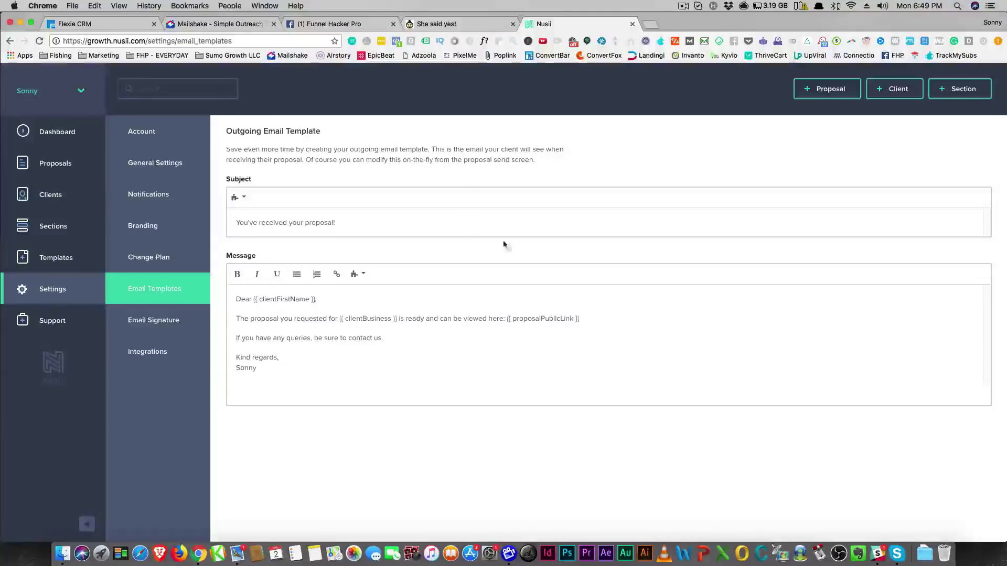
pyautogui.click(172, 326)
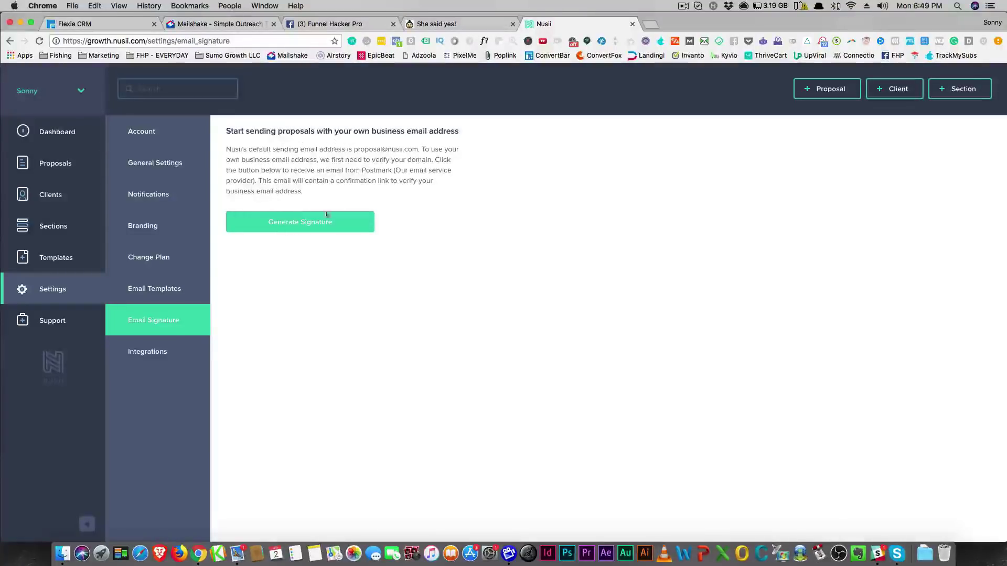
pyautogui.click(135, 353)
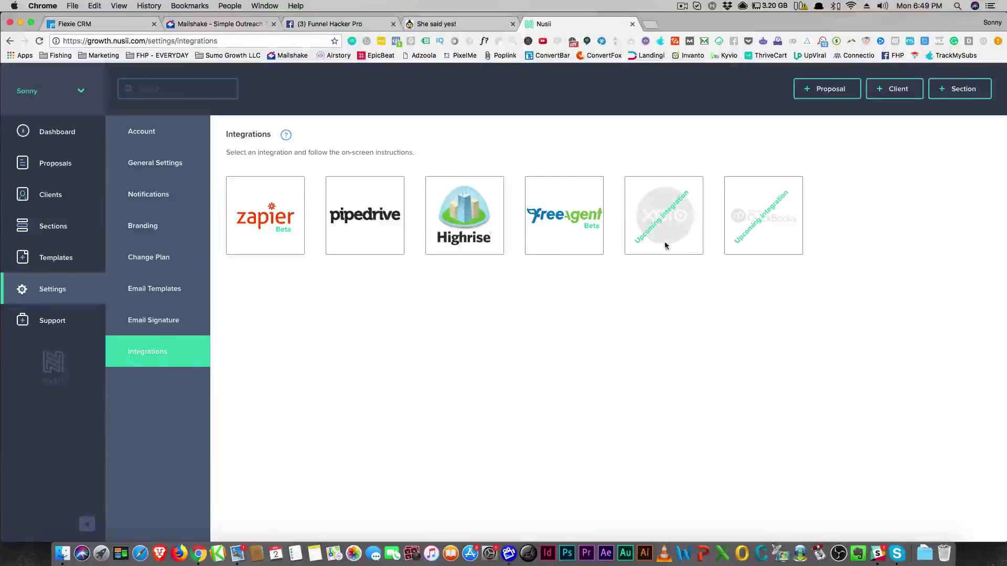
# Step: Look through the Support help center in a new tab, close it, and return to the Dashboard
pyautogui.click(55, 325)
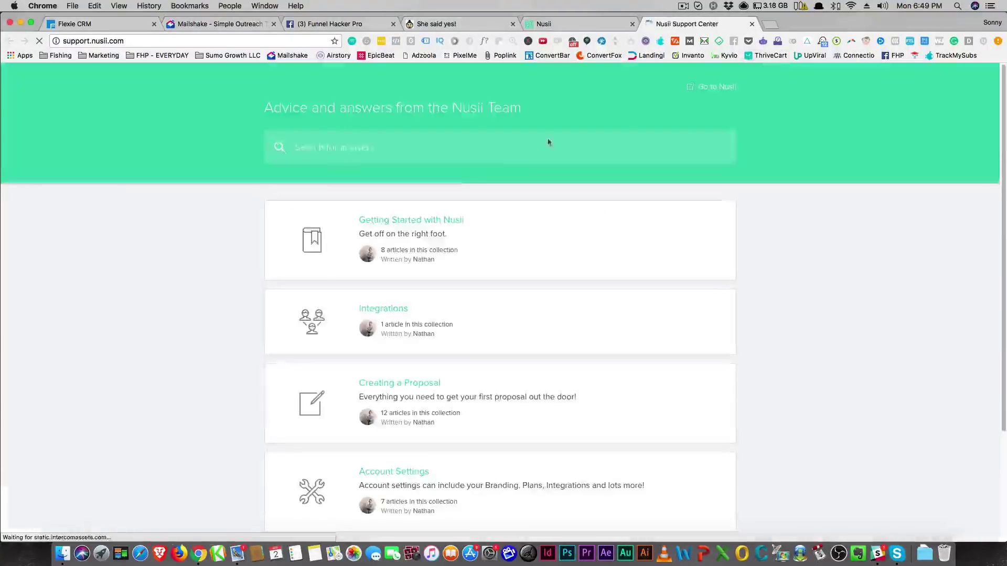
pyautogui.scroll(-5, 417, 278)
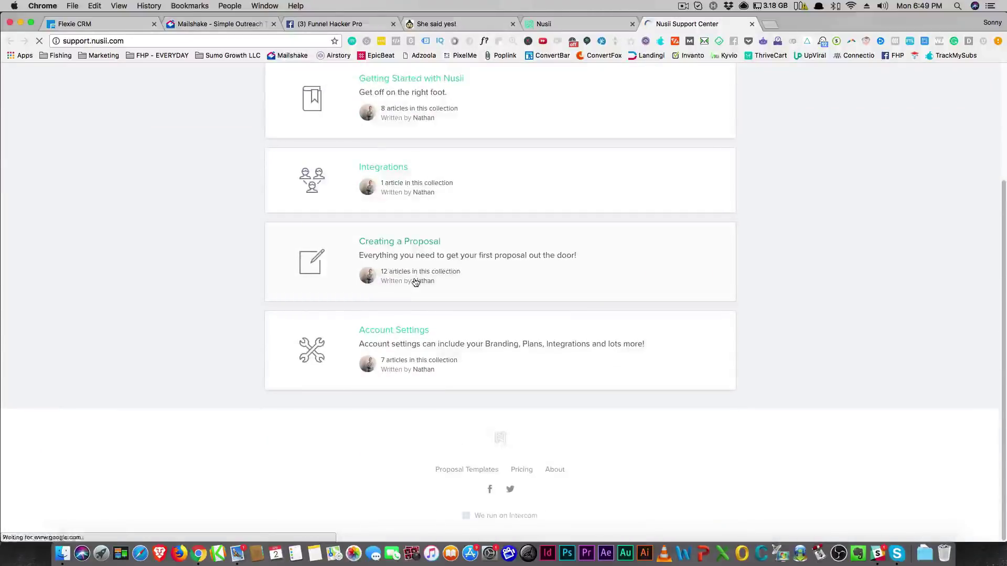
pyautogui.scroll(5, 417, 281)
pyautogui.press('super+w')
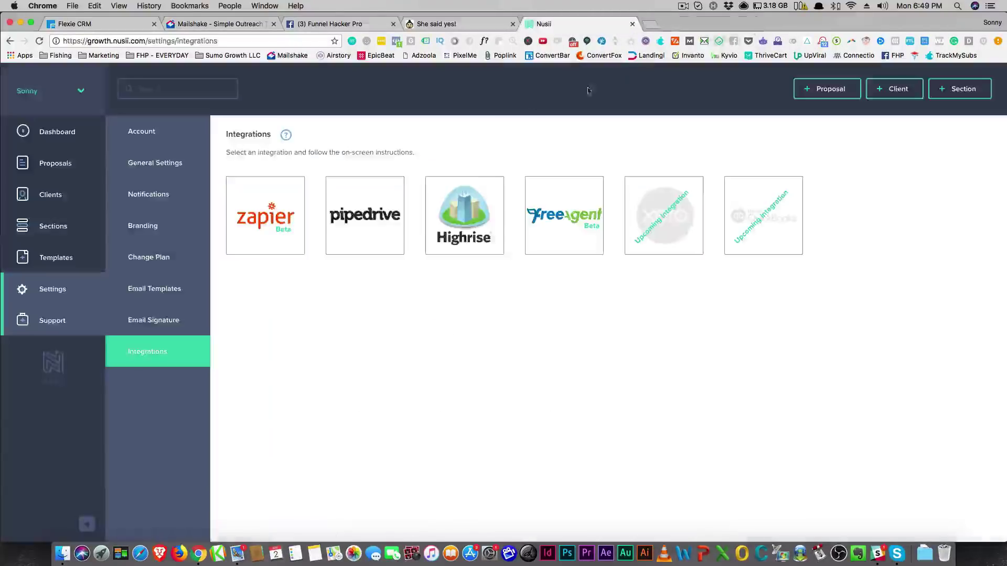
pyautogui.click(33, 134)
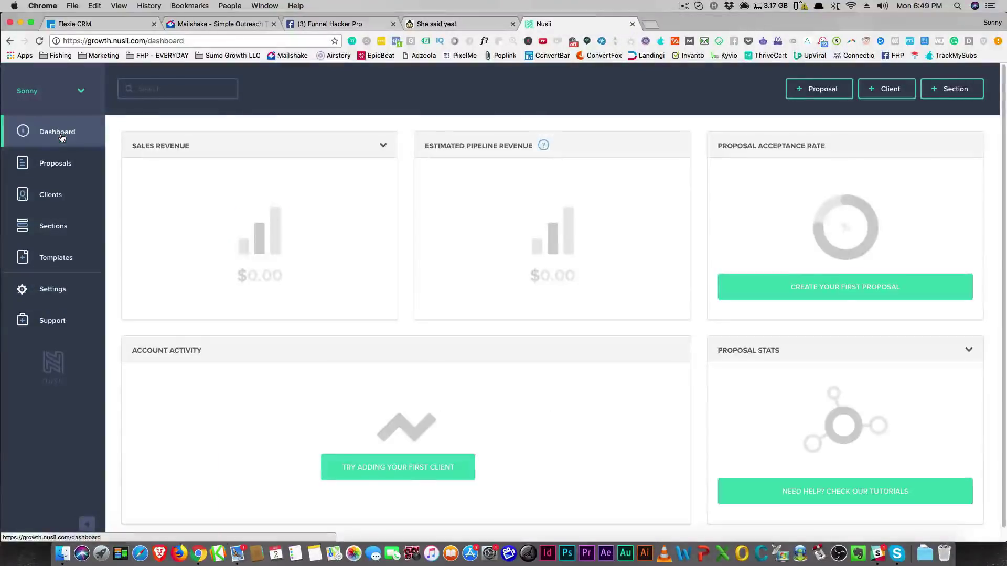
# Step: Start a proposal named 'Demo Prop' for the existing client, expiring Apr 7, and continue
pyautogui.click(833, 288)
pyautogui.click(198, 183)
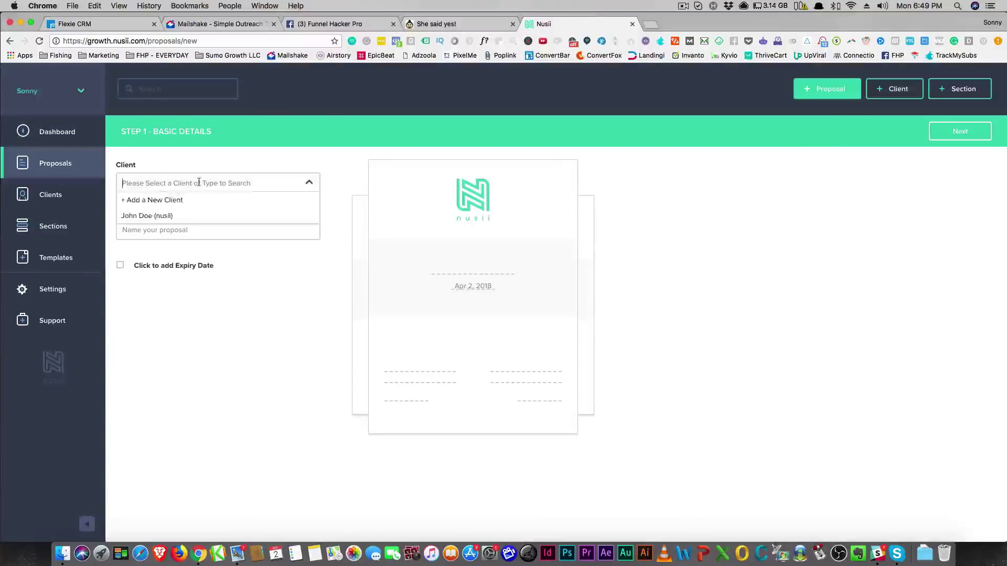
pyautogui.click(171, 215)
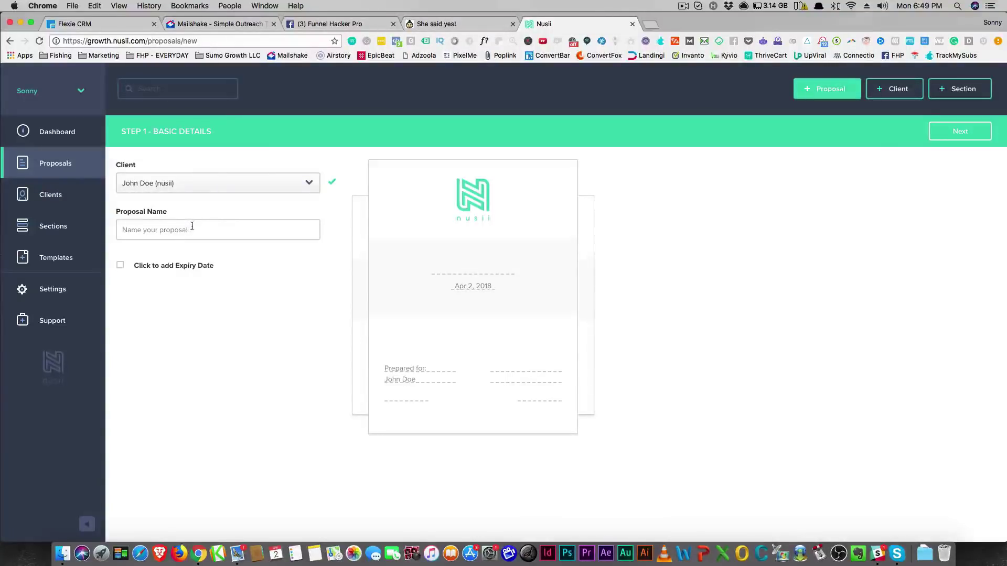
pyautogui.write('Demo ')
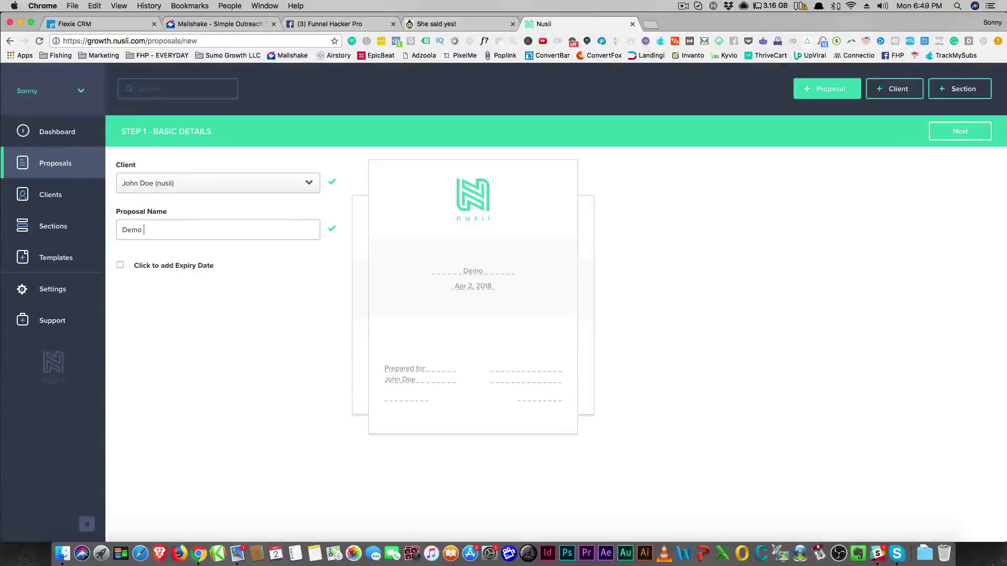
pyautogui.write('Prop')
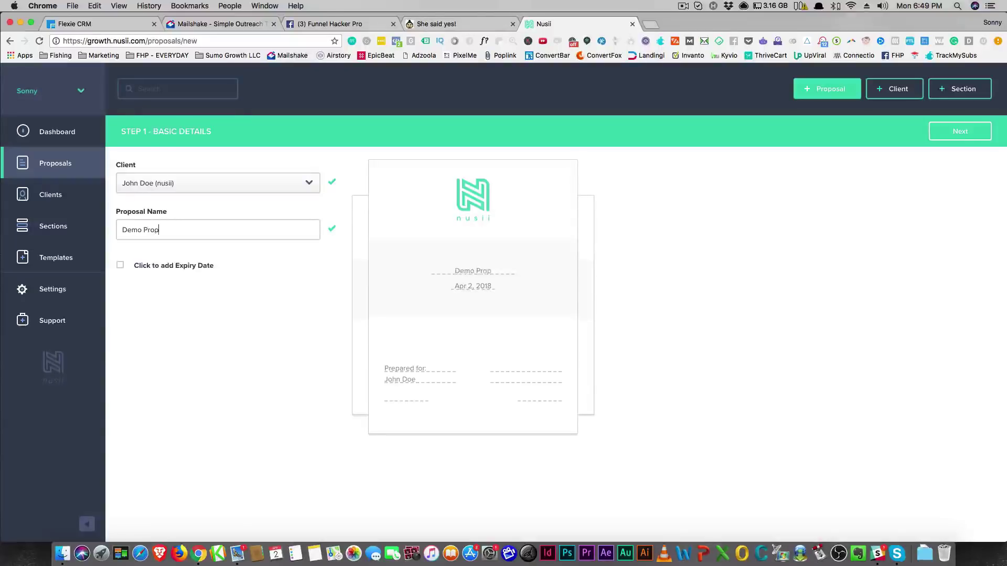
pyautogui.click(122, 266)
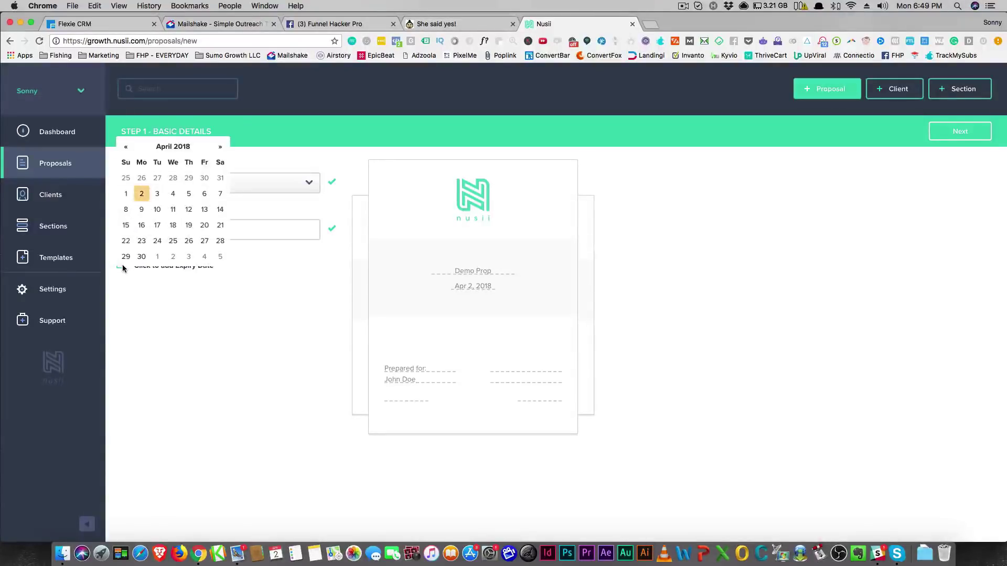
pyautogui.click(219, 195)
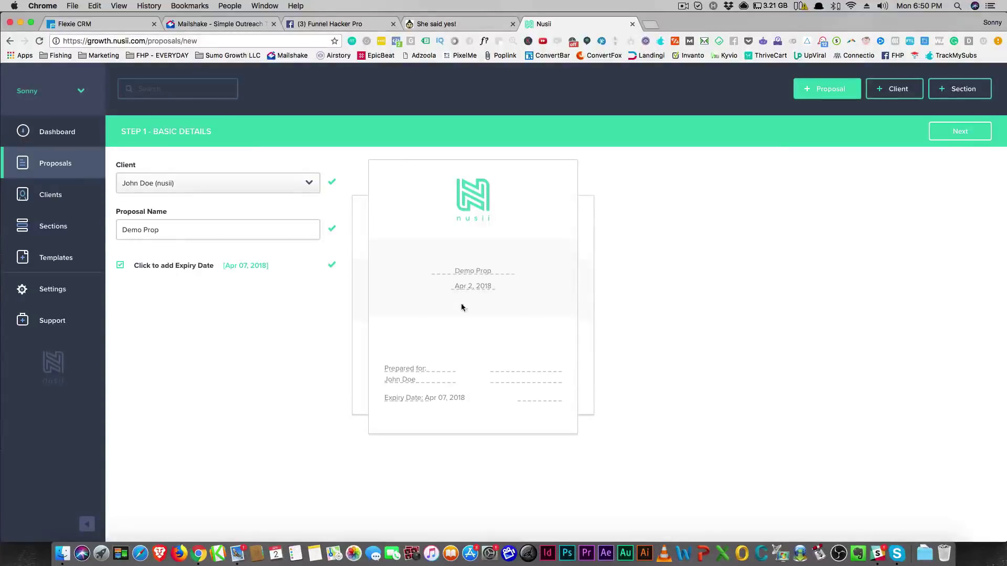
pyautogui.click(960, 130)
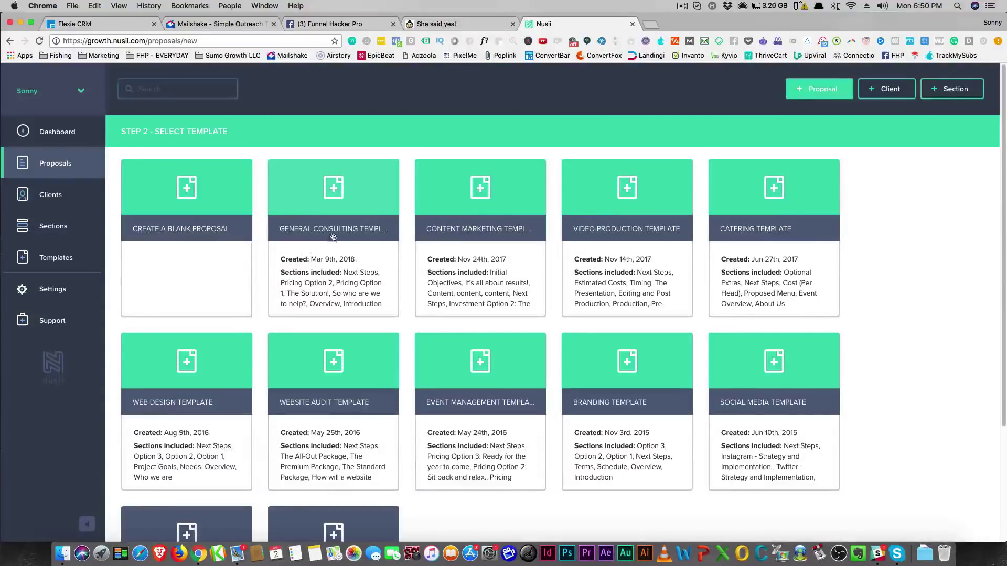
pyautogui.click(327, 254)
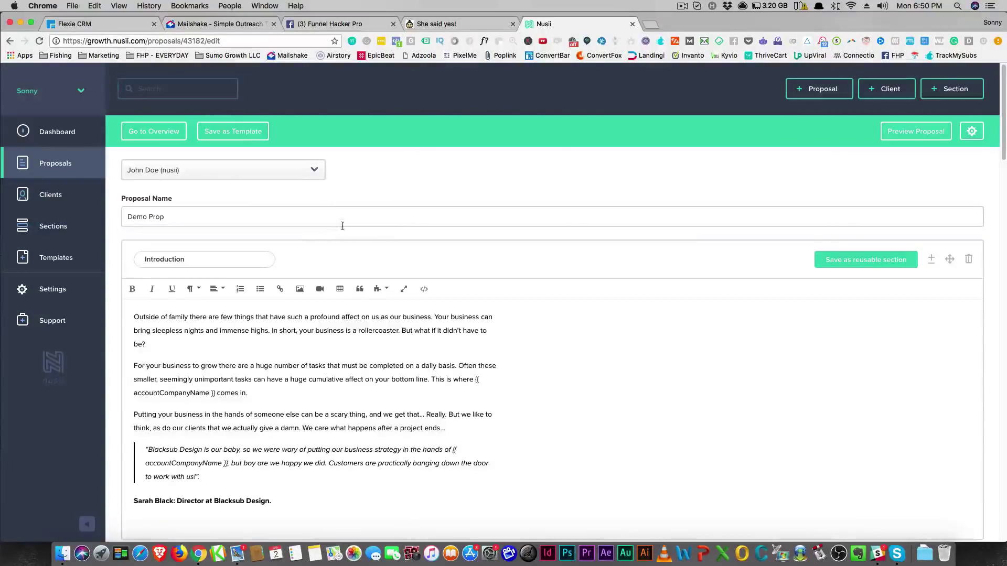
pyautogui.click(920, 136)
pyautogui.scroll(-1, 516, 260)
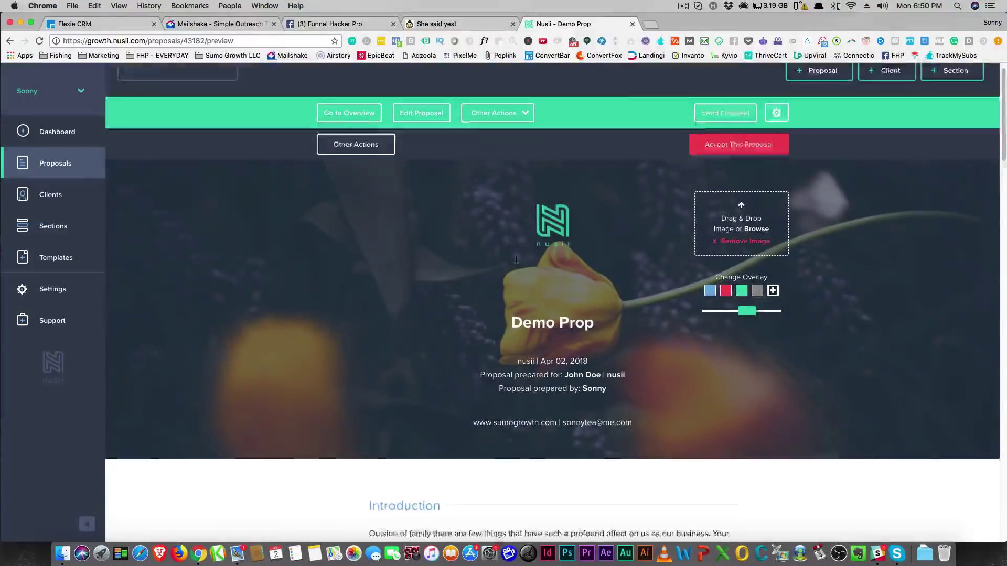
pyautogui.scroll(-15, 516, 259)
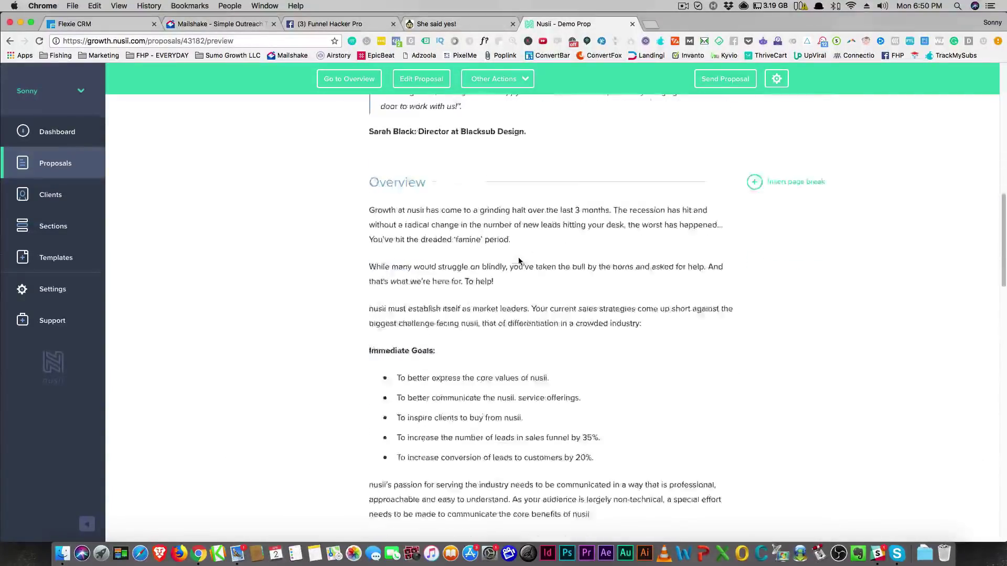
pyautogui.scroll(-3, 519, 260)
pyautogui.scroll(-10, 518, 259)
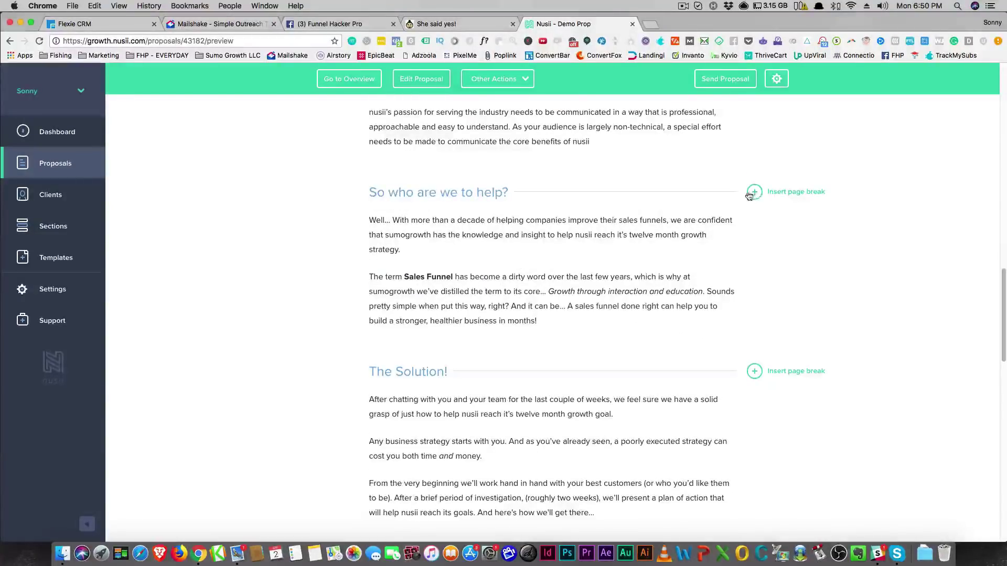
pyautogui.scroll(-5, 598, 254)
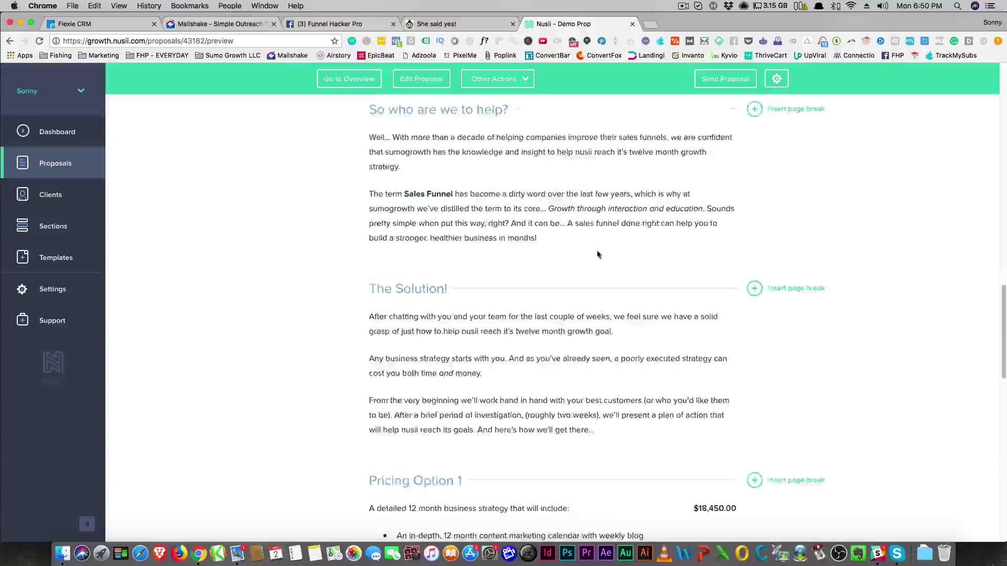
pyautogui.scroll(-12, 595, 255)
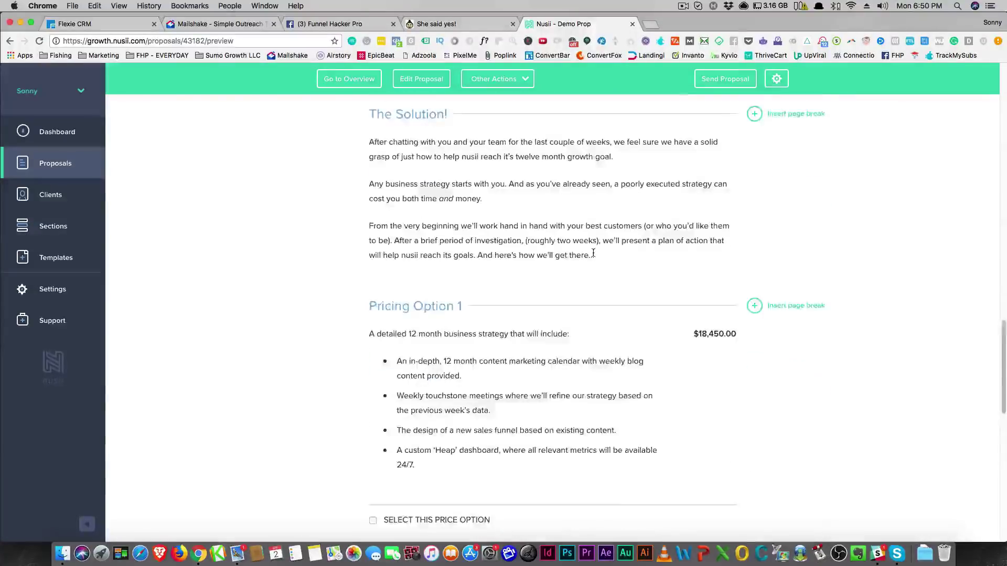
pyautogui.scroll(-8, 593, 256)
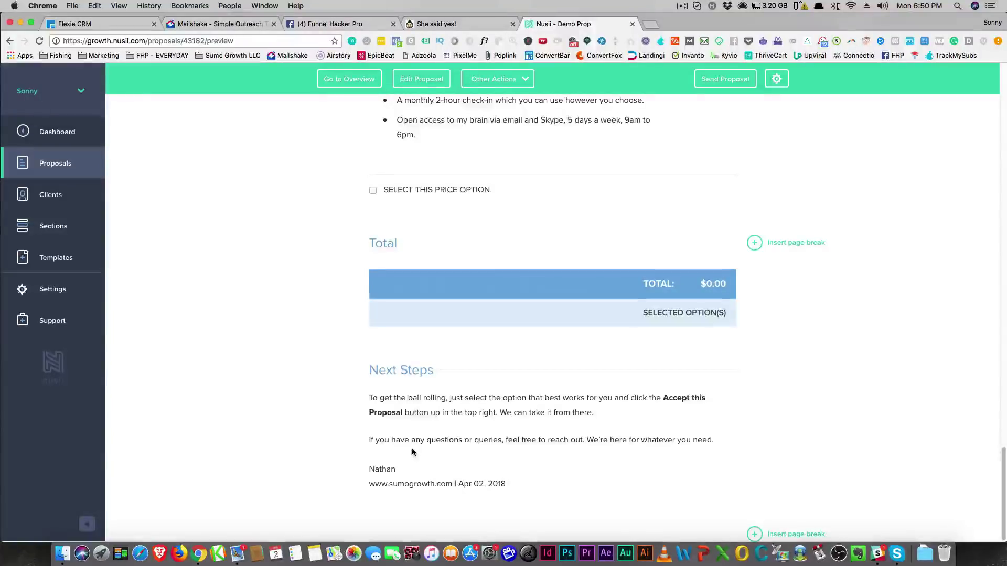
pyautogui.scroll(20, 413, 452)
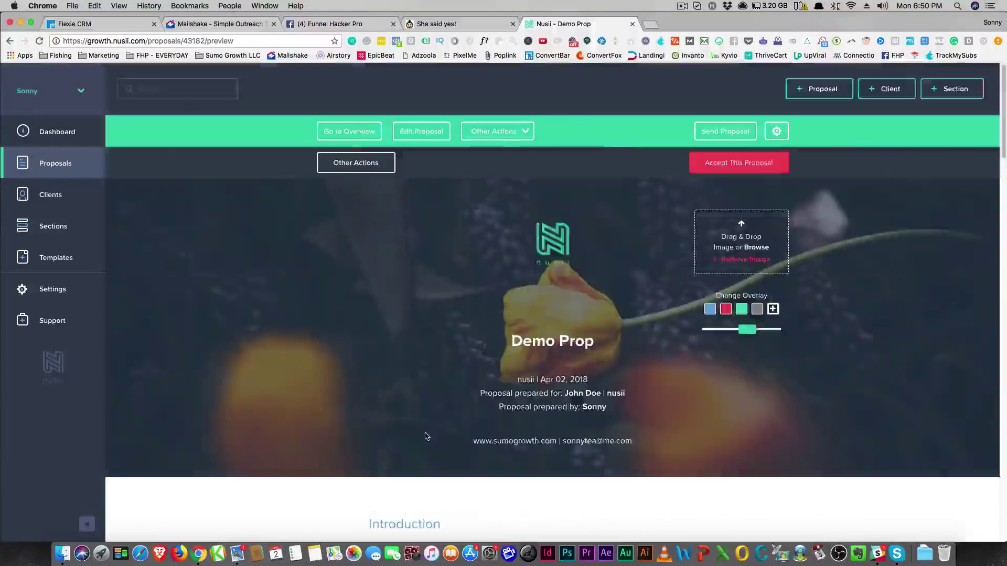
# Step: Attempt to accept Demo Prop, dismiss the not-yet-sent notice, then switch to the Facebook tab
pyautogui.click(737, 164)
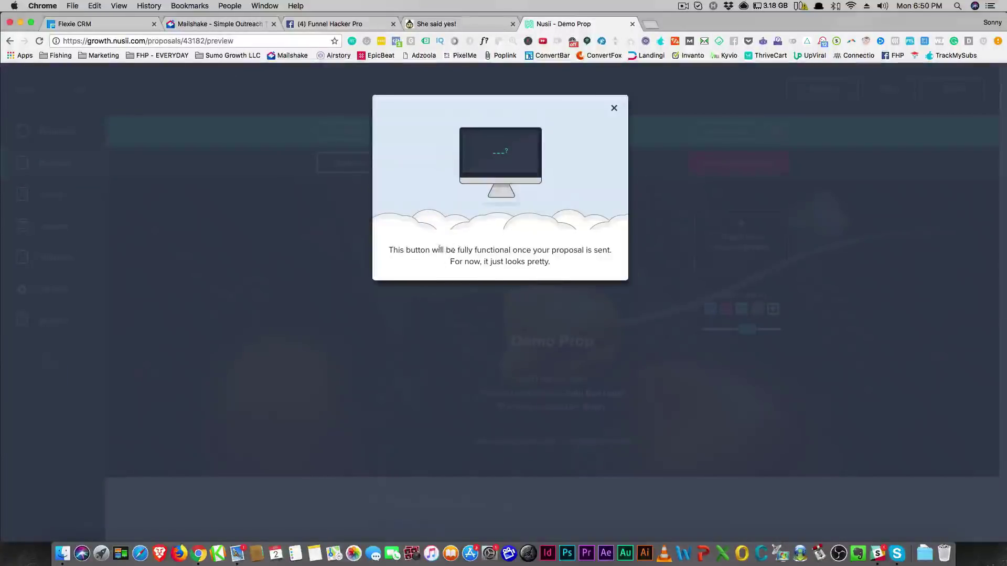
pyautogui.click(614, 108)
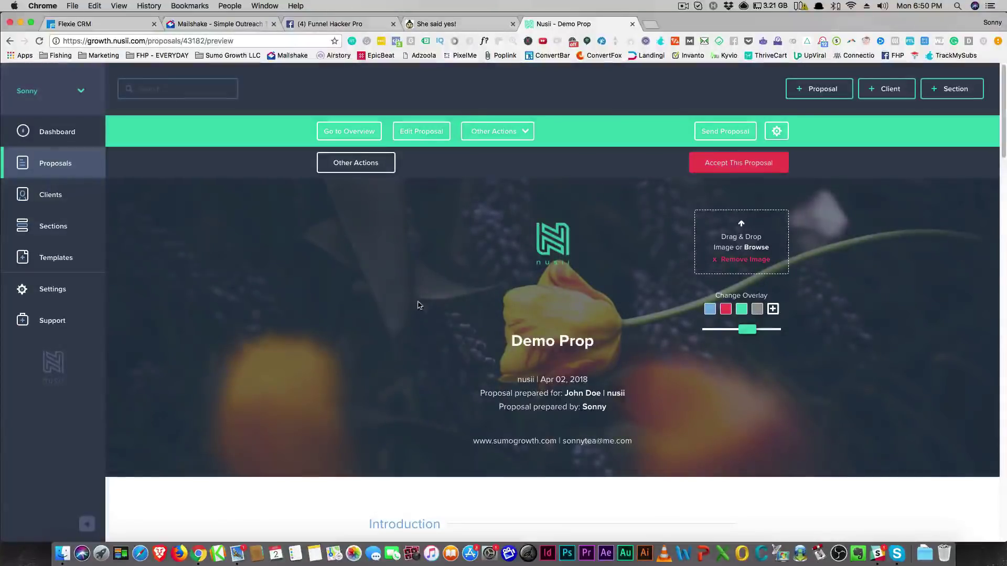
pyautogui.scroll(-15, 236, 316)
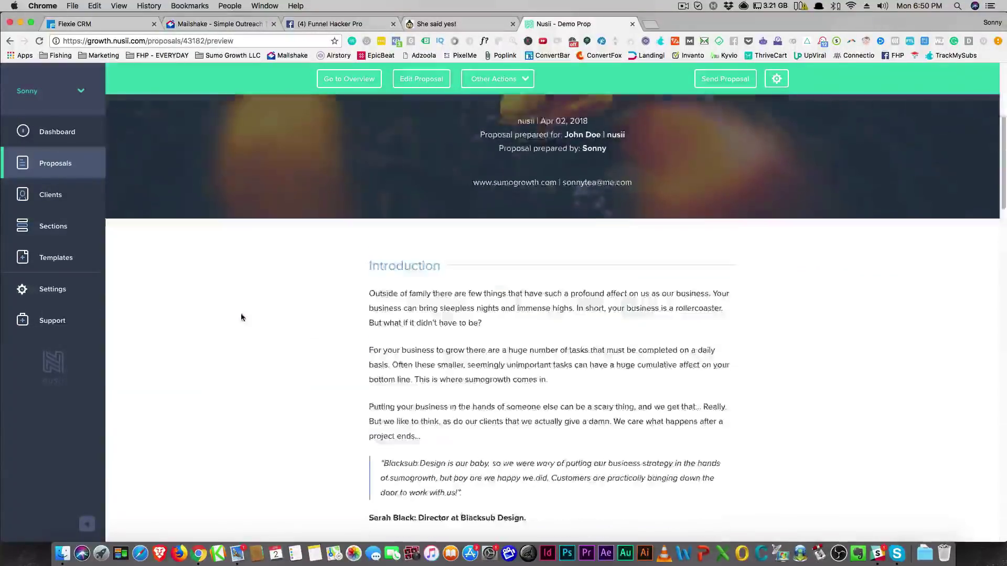
pyautogui.scroll(-15, 240, 318)
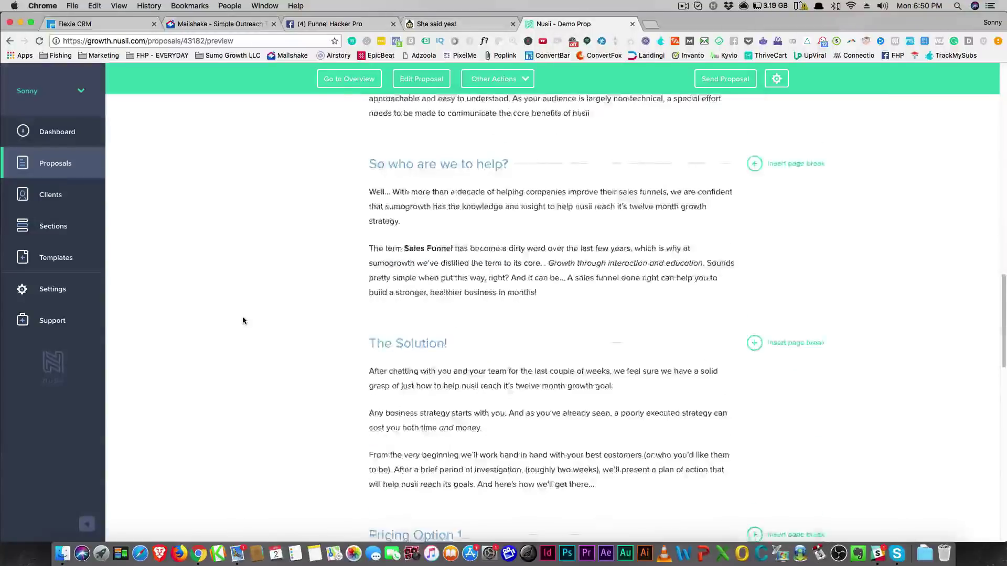
pyautogui.scroll(-10, 243, 320)
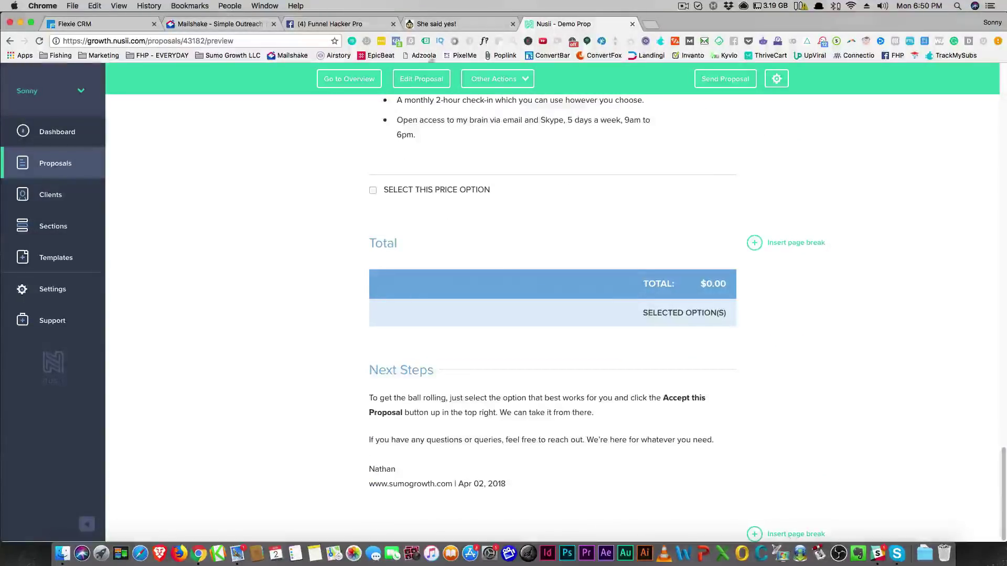
pyautogui.click(364, 23)
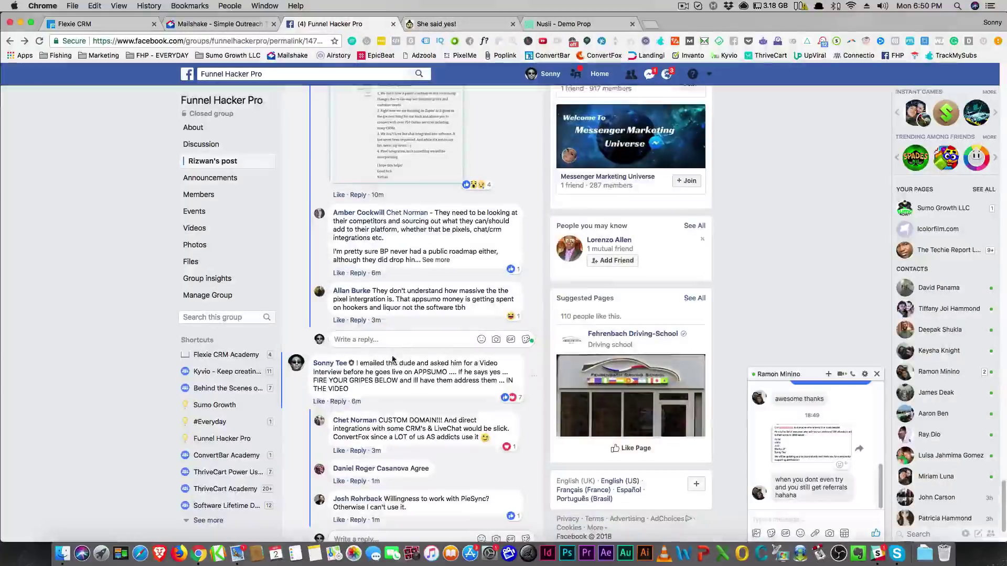
# Step: Close the Facebook chat window over the Funnel Hacker Pro post
pyautogui.scroll(-3, 410, 359)
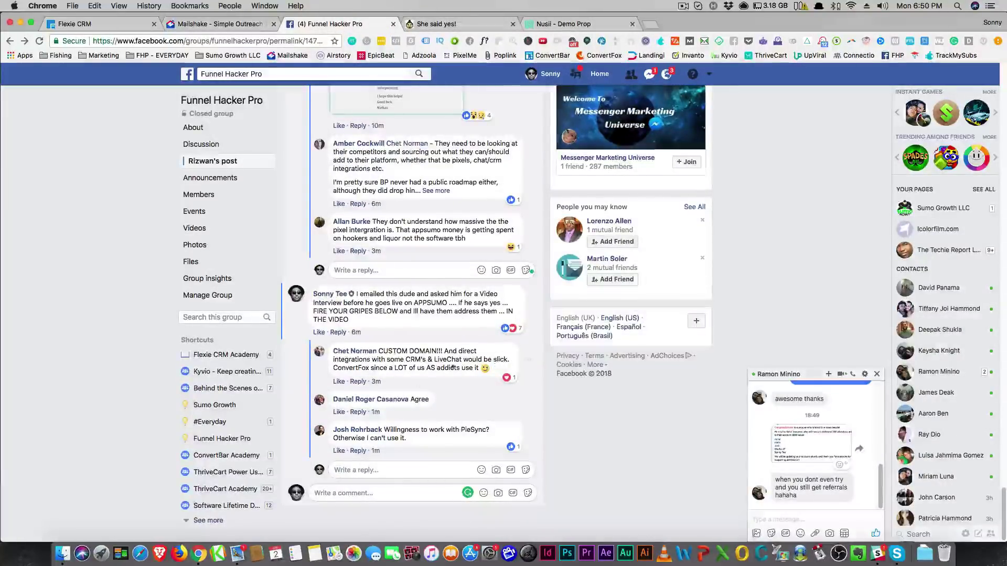
pyautogui.scroll(3, 398, 367)
pyautogui.scroll(2, 396, 371)
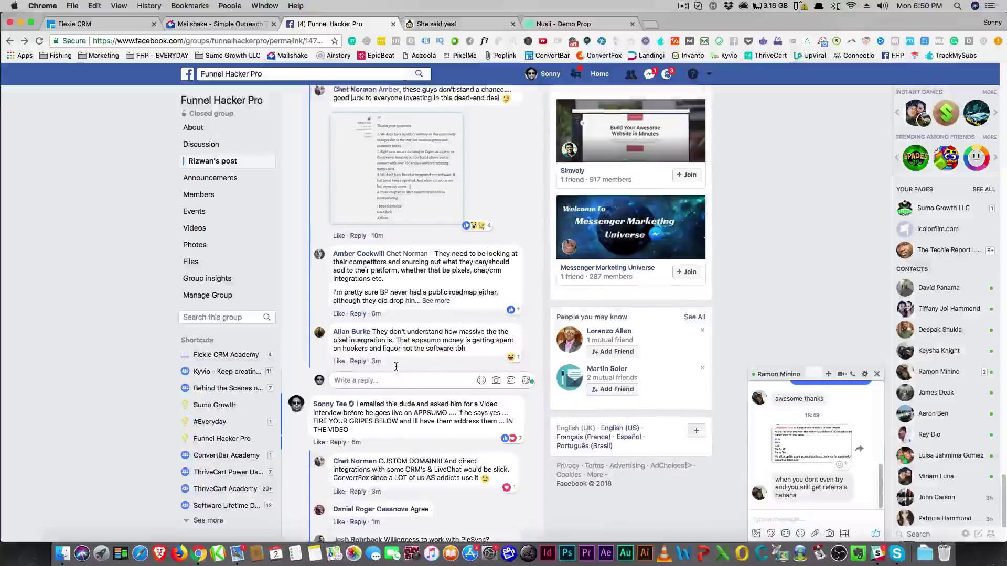
pyautogui.click(876, 374)
# Step: Enlarge the comment's attached screenshot, close it, and scroll through the newest comments
pyautogui.scroll(2, 411, 215)
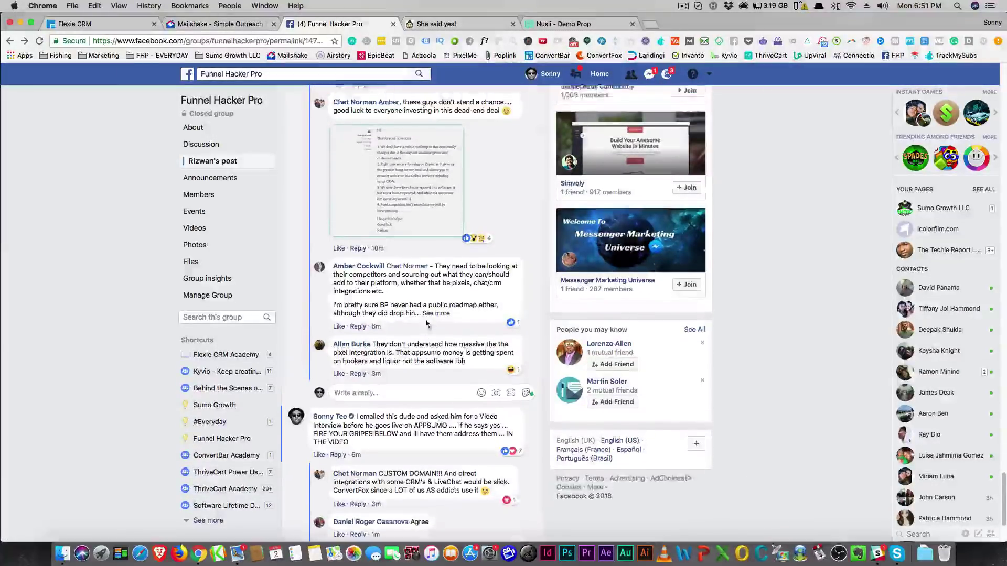
pyautogui.click(412, 215)
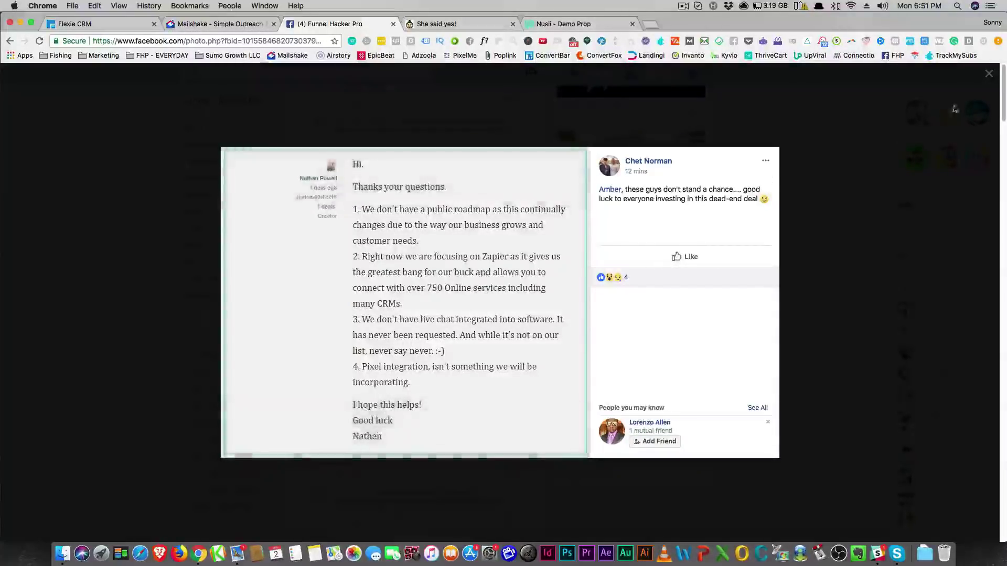
pyautogui.click(987, 74)
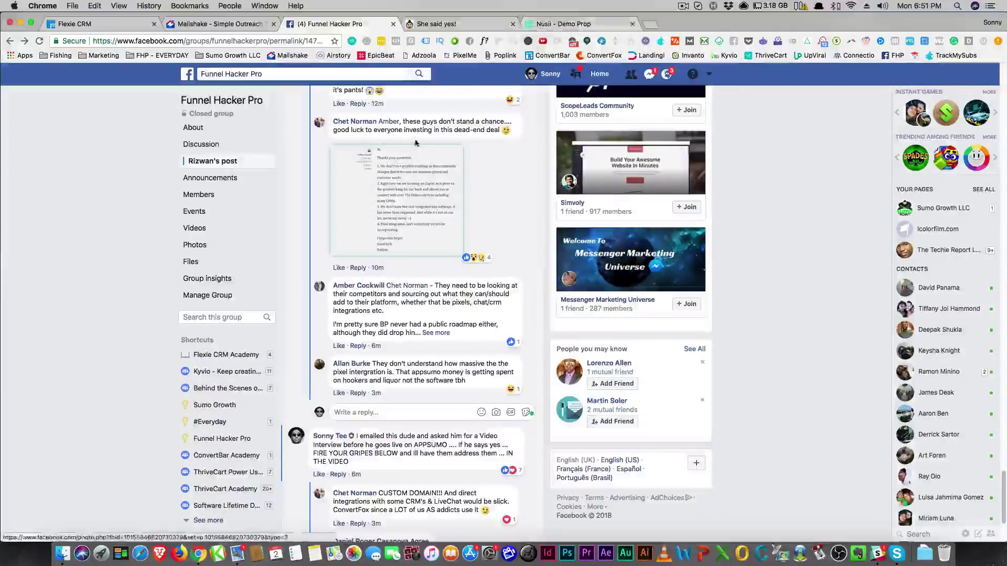
pyautogui.scroll(5, 370, 227)
pyautogui.scroll(15, 369, 227)
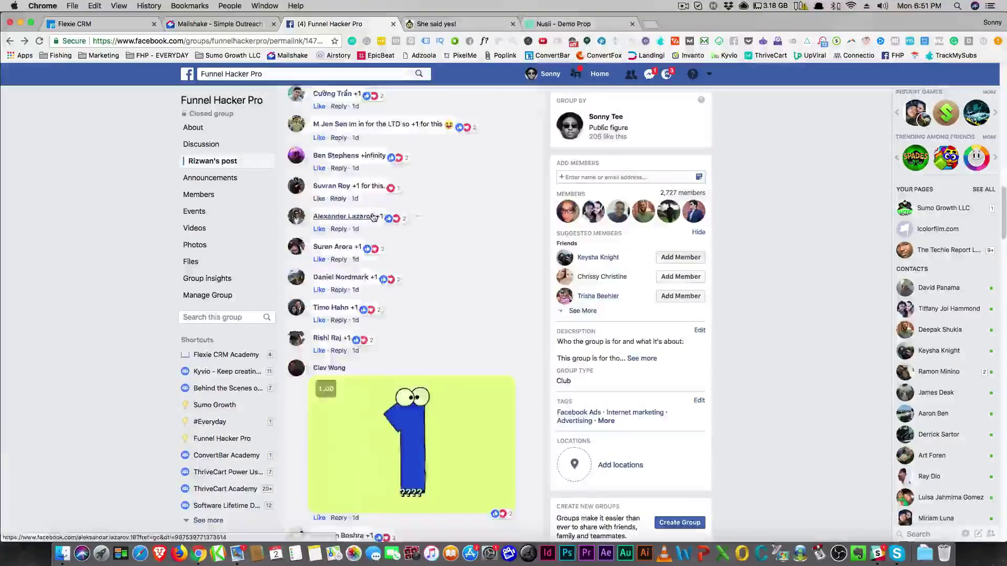
pyautogui.scroll(-15, 376, 212)
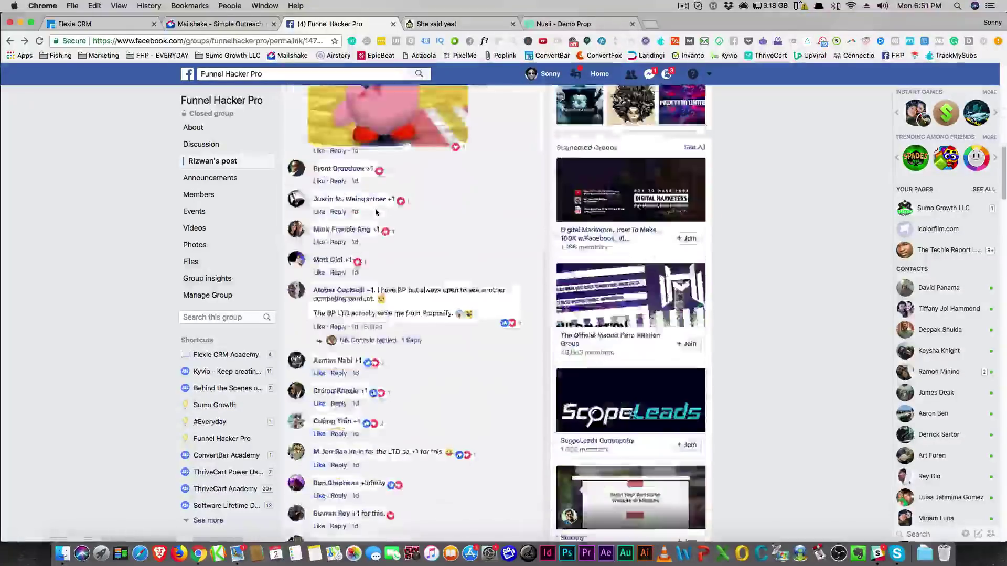
pyautogui.scroll(-15, 375, 214)
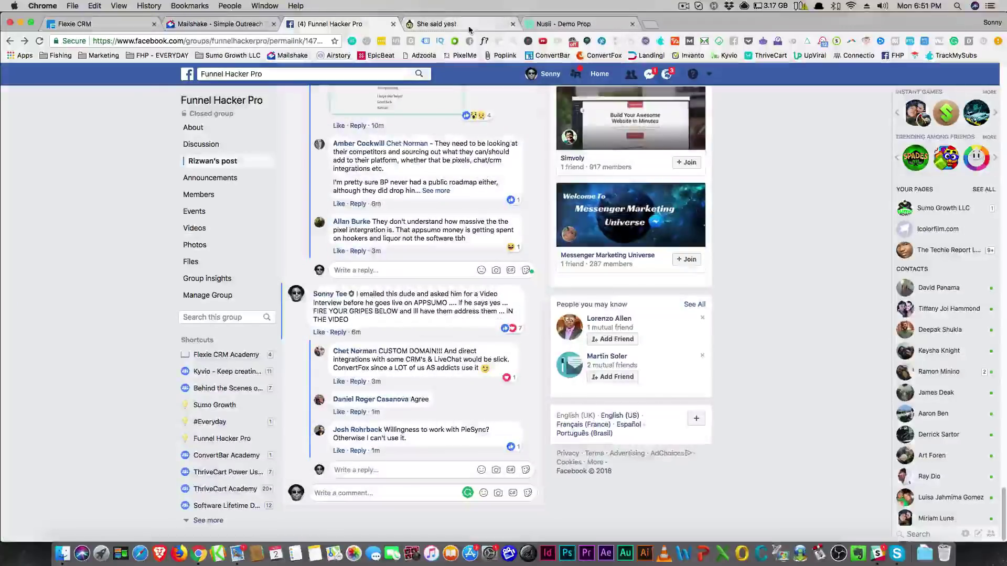
# Step: Return to the Demo Prop proposal tab and open the Nusii dashboard
pyautogui.click(562, 24)
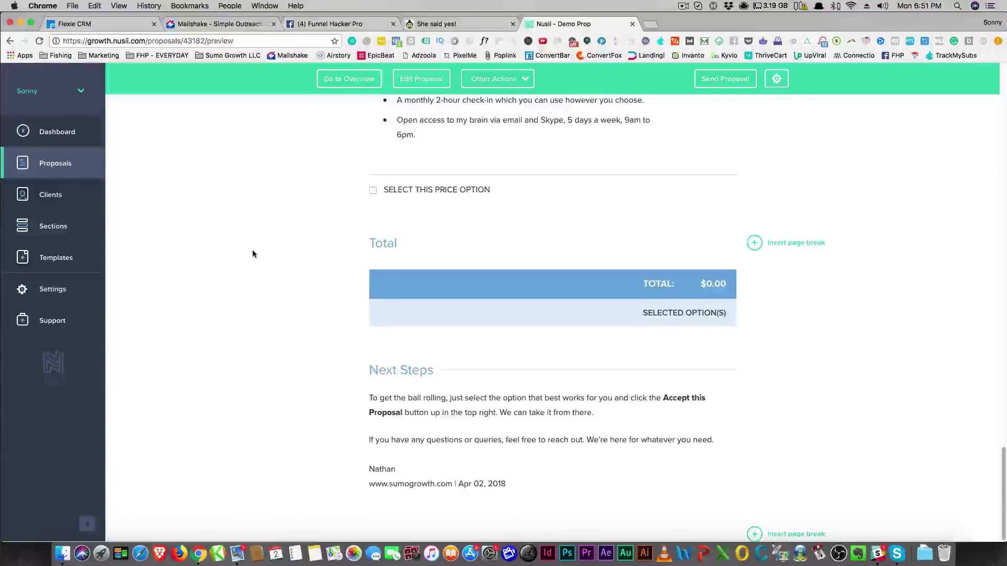
pyautogui.scroll(7, 146, 246)
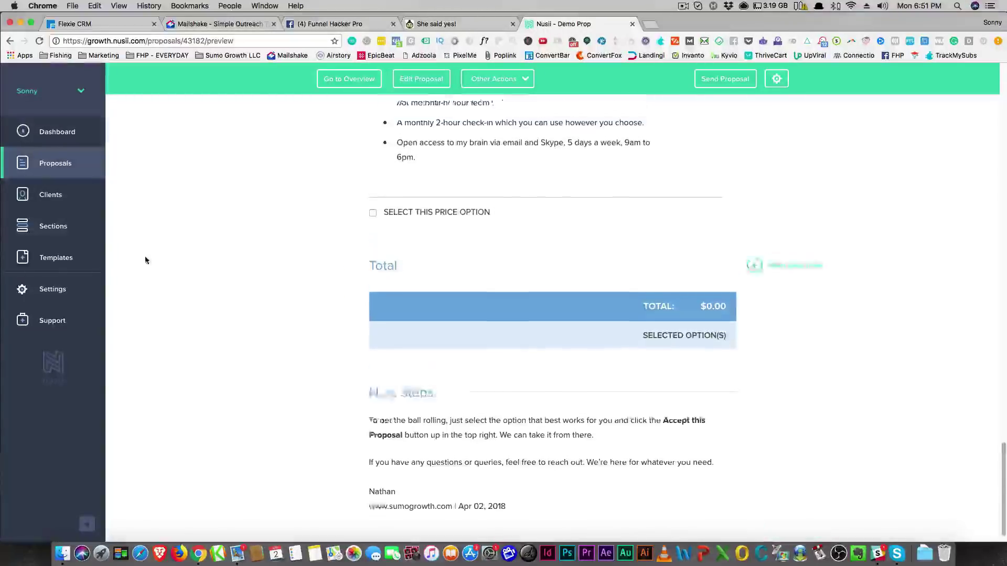
pyautogui.click(66, 135)
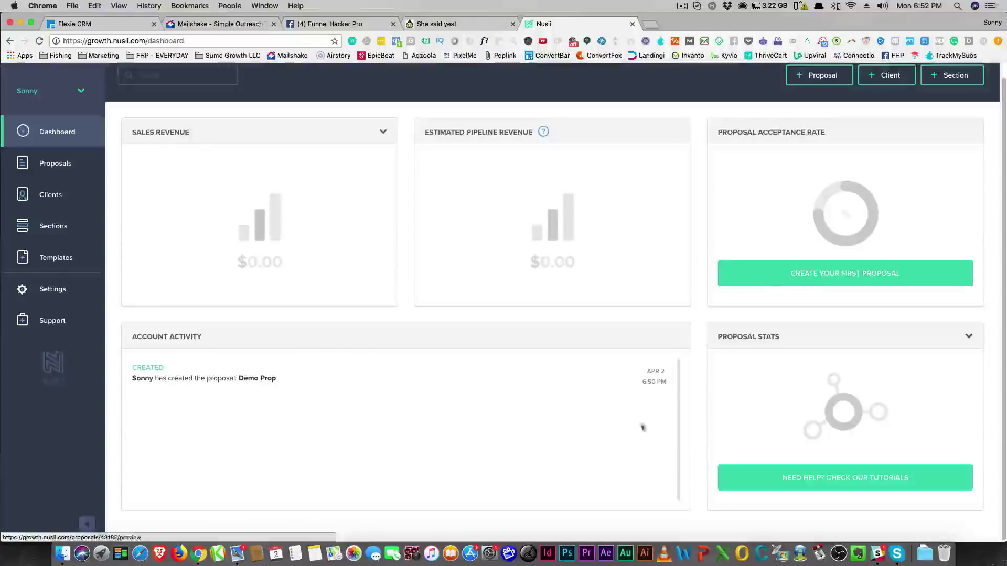
# Step: Scroll to the top of the dashboard to see Demo Prop listed in Account Activity
pyautogui.scroll(1, 511, 367)
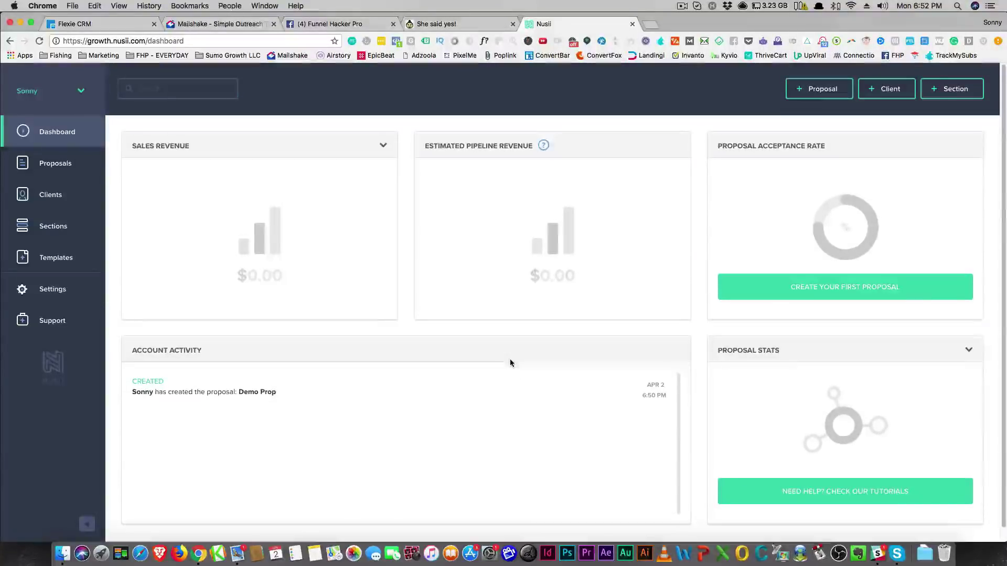